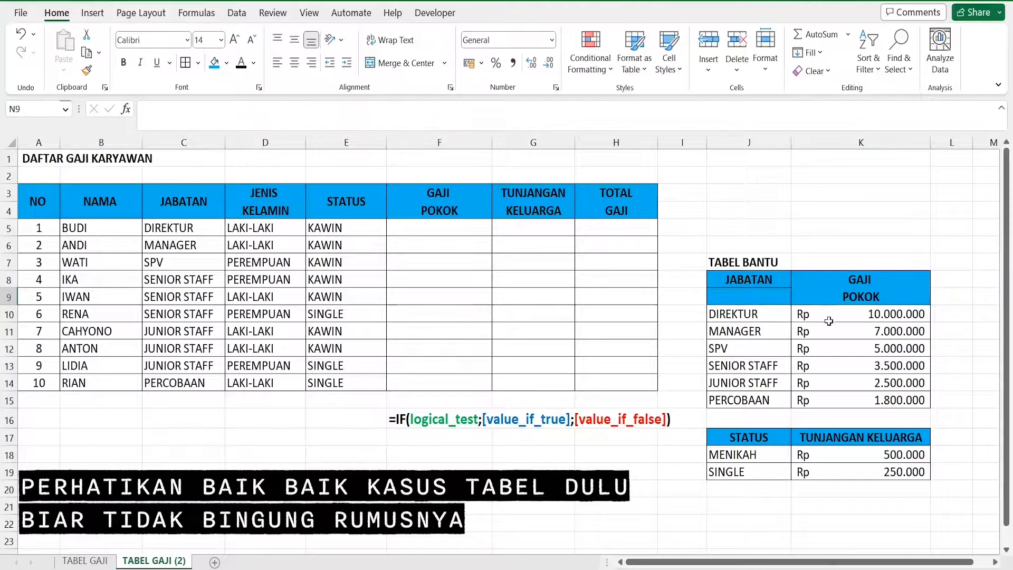
- Merge and center the JABATAN header across cells J8:J9 of the TABEL BANTU table
{"action": "left_click_drag", "start_coordinate": [763, 281], "coordinate": [764, 297]}
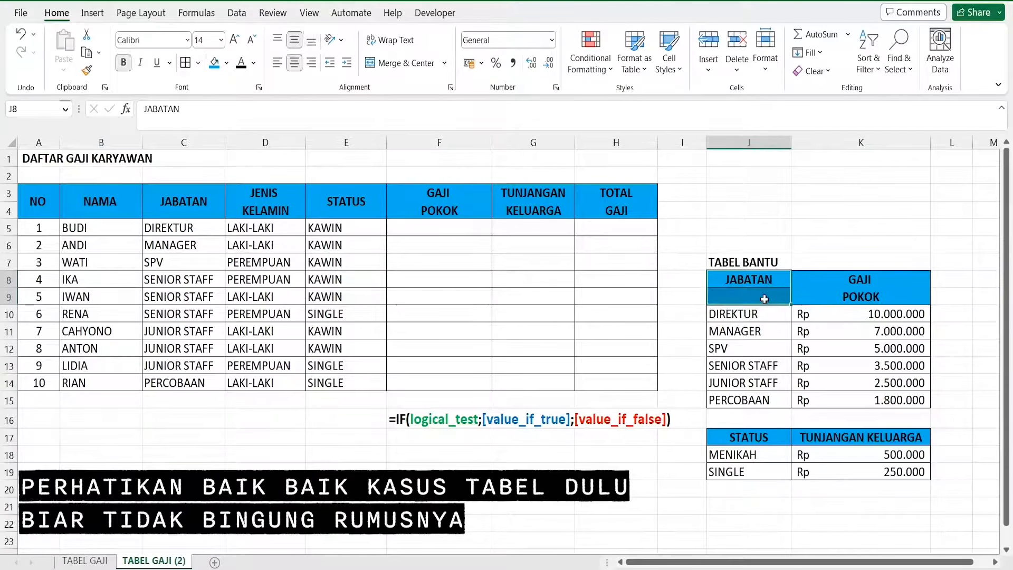
{"action": "left_click", "coordinate": [393, 63]}
{"action": "left_click", "coordinate": [819, 314]}
{"action": "left_click", "coordinate": [757, 282]}
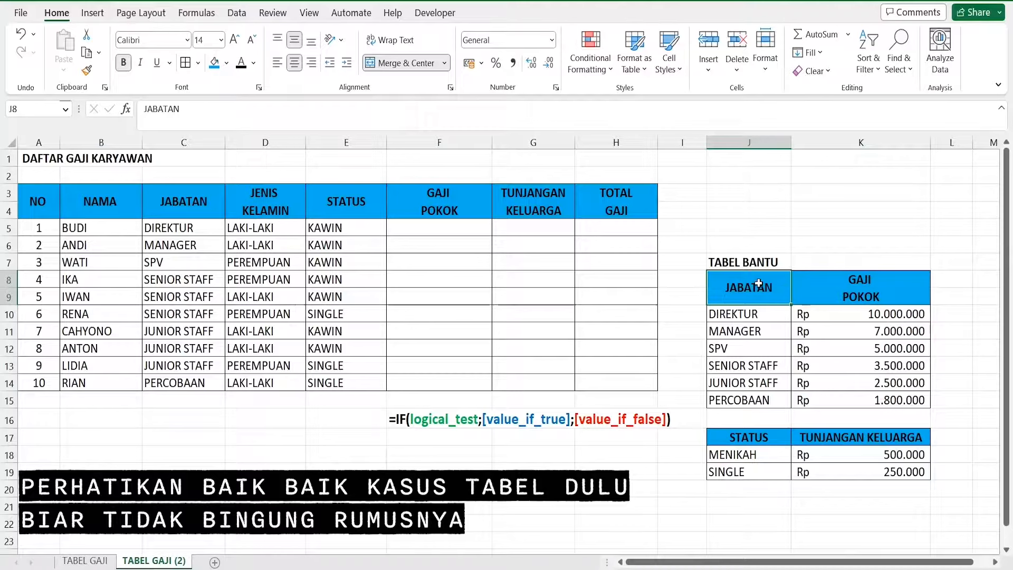
- Examine the two helper tables, base salary by JABATAN and TUNJANGAN KELUARGA by STATUS
{"action": "mouse_move", "coordinate": [758, 282]}
{"action": "left_mouse_down"}
{"action": "mouse_move", "coordinate": [863, 294]}
{"action": "mouse_move", "coordinate": [861, 402]}
{"action": "left_mouse_up"}
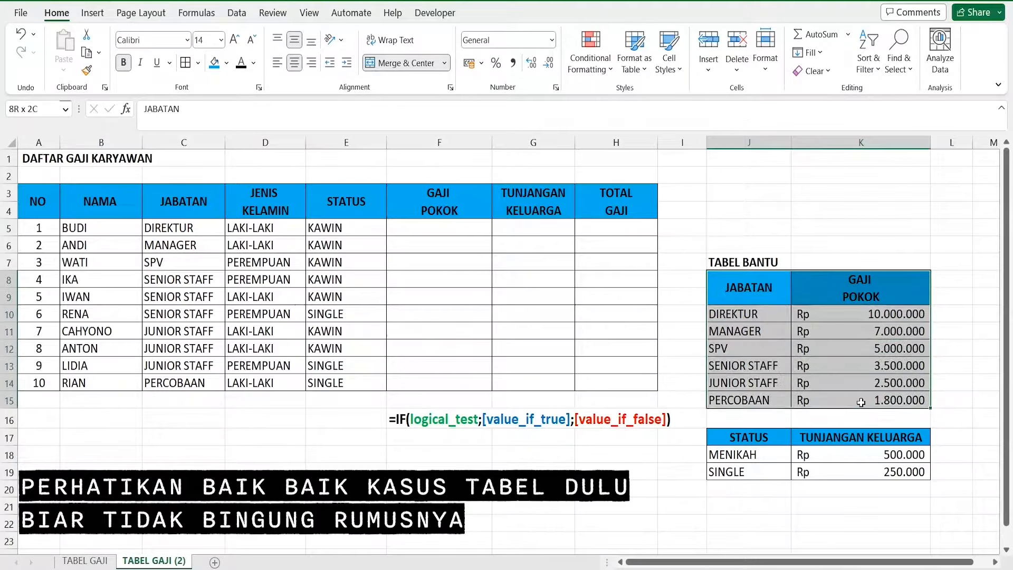
{"action": "left_click", "coordinate": [772, 312]}
{"action": "left_click", "coordinate": [870, 314]}
{"action": "left_click", "coordinate": [744, 455]}
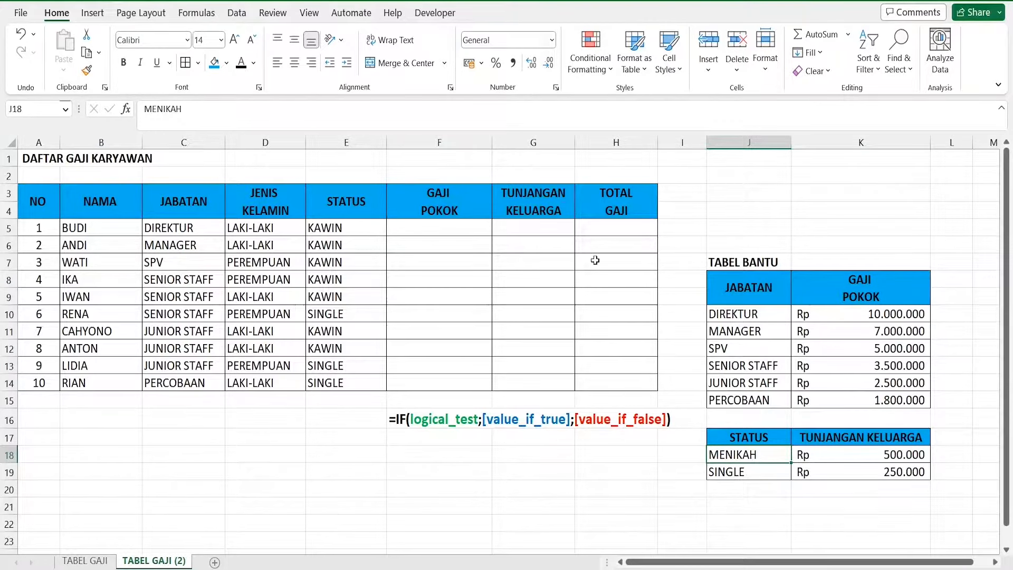
{"action": "left_click_drag", "start_coordinate": [774, 441], "coordinate": [770, 471]}
{"action": "left_click", "coordinate": [820, 439]}
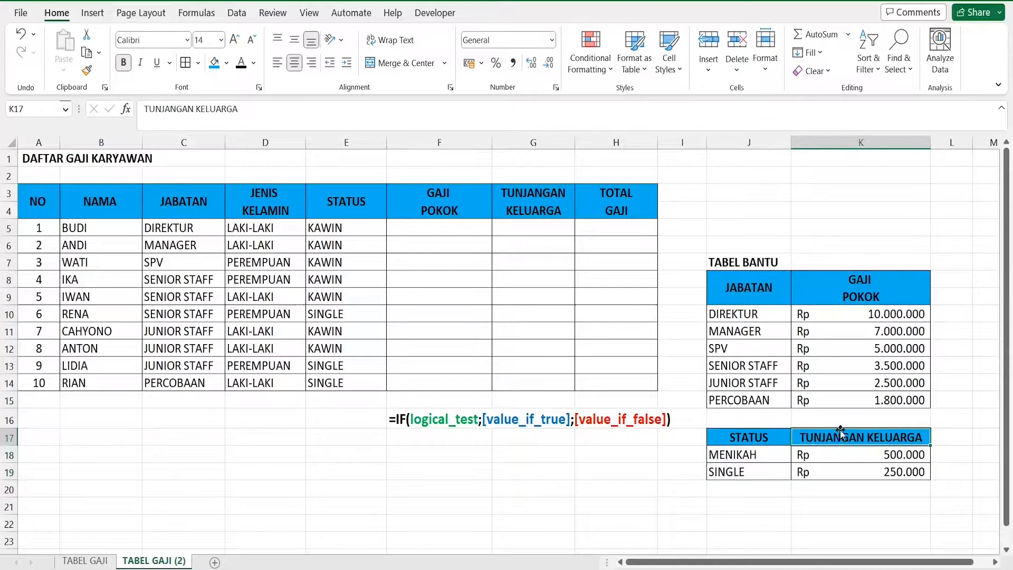
- Begin an IF formula in F5 that compares C5 with absolute $J$10 and returns absolute $K$10 when true: =IF(C5=$J$10;$K$10;
{"action": "left_click", "coordinate": [422, 231]}
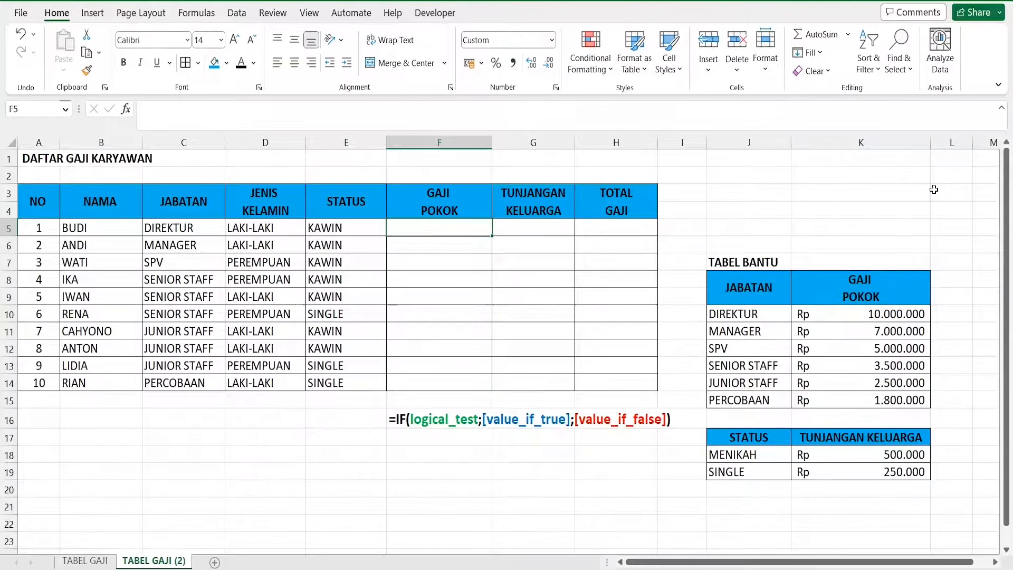
{"action": "type", "text": "=I"}
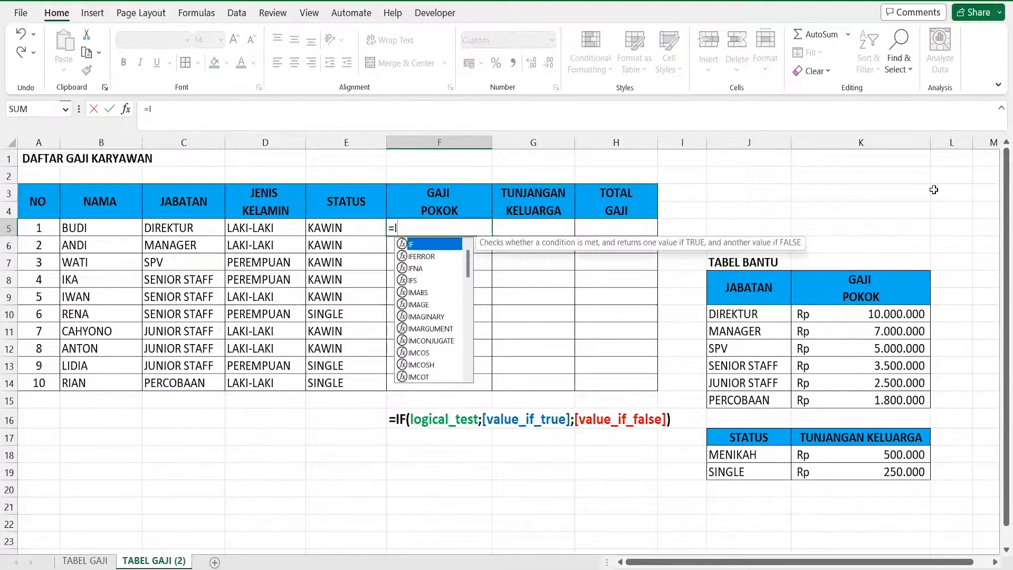
{"action": "type", "text": "F("}
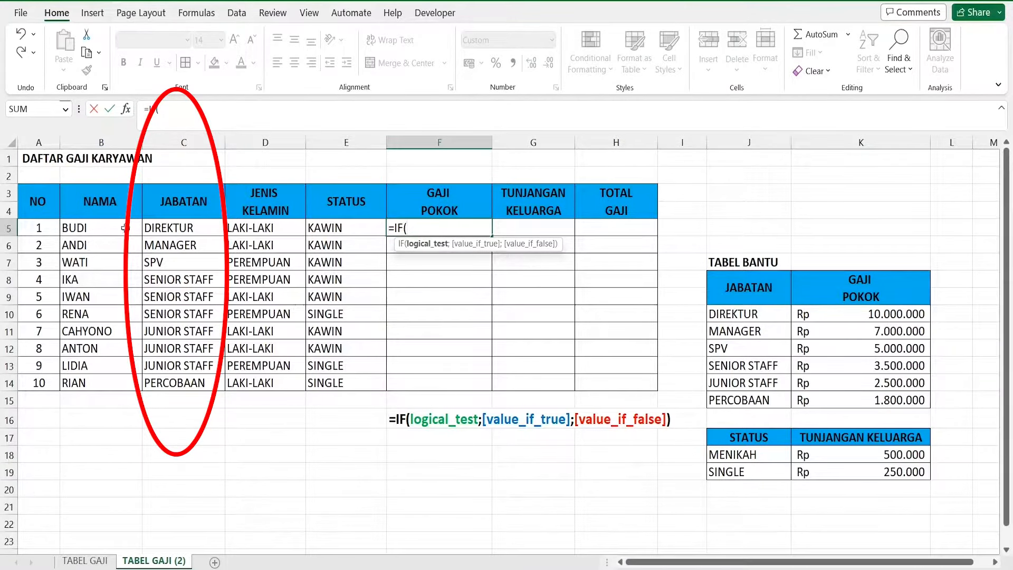
{"action": "left_click", "coordinate": [205, 234]}
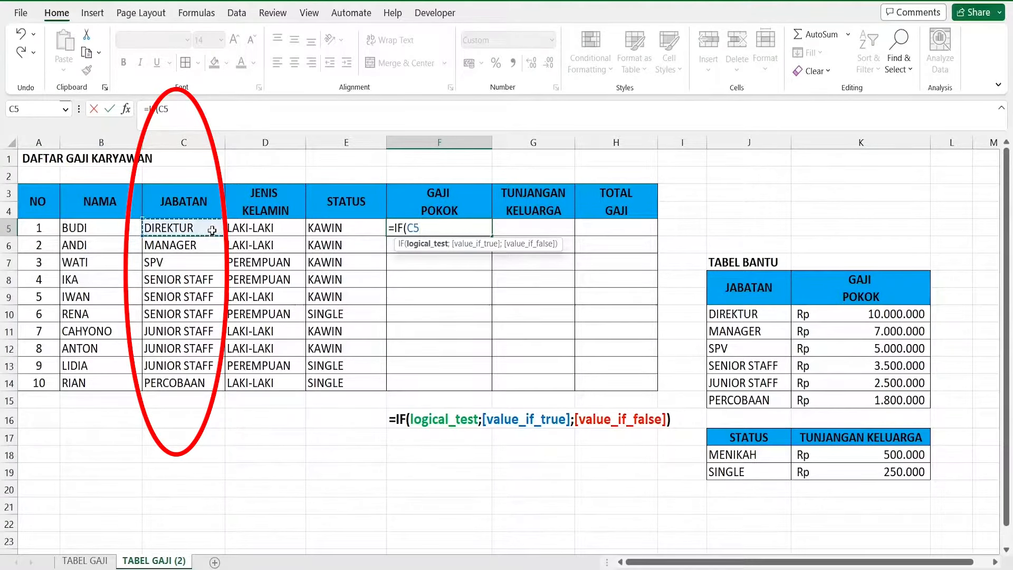
{"action": "type", "text": "="}
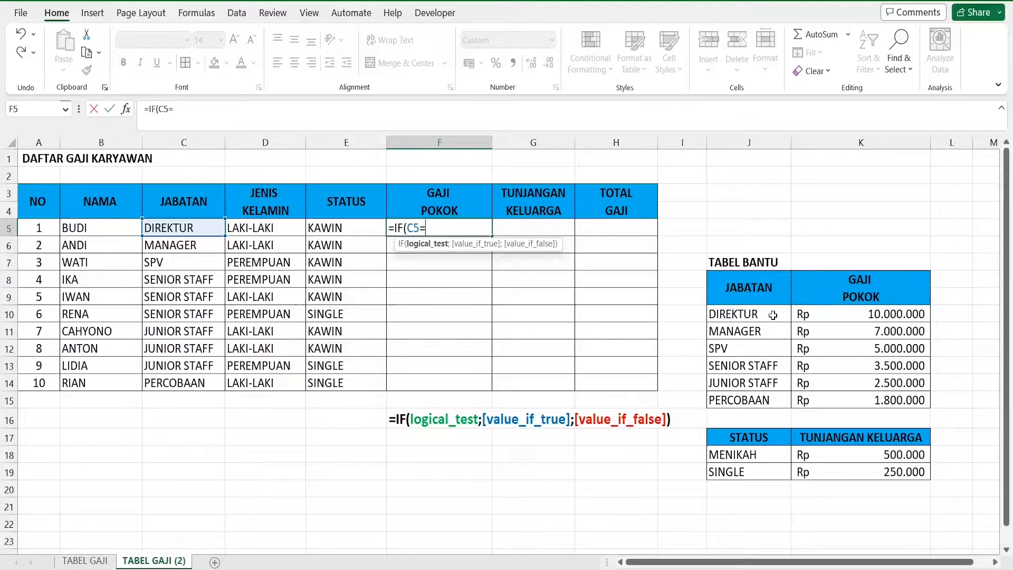
{"action": "left_click", "coordinate": [773, 316]}
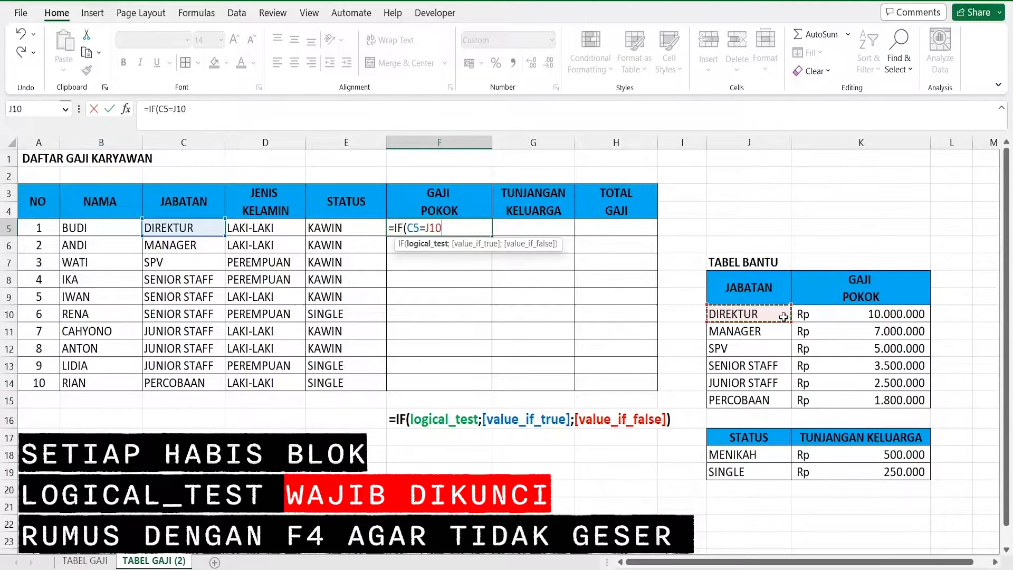
{"action": "key", "text": "F4"}
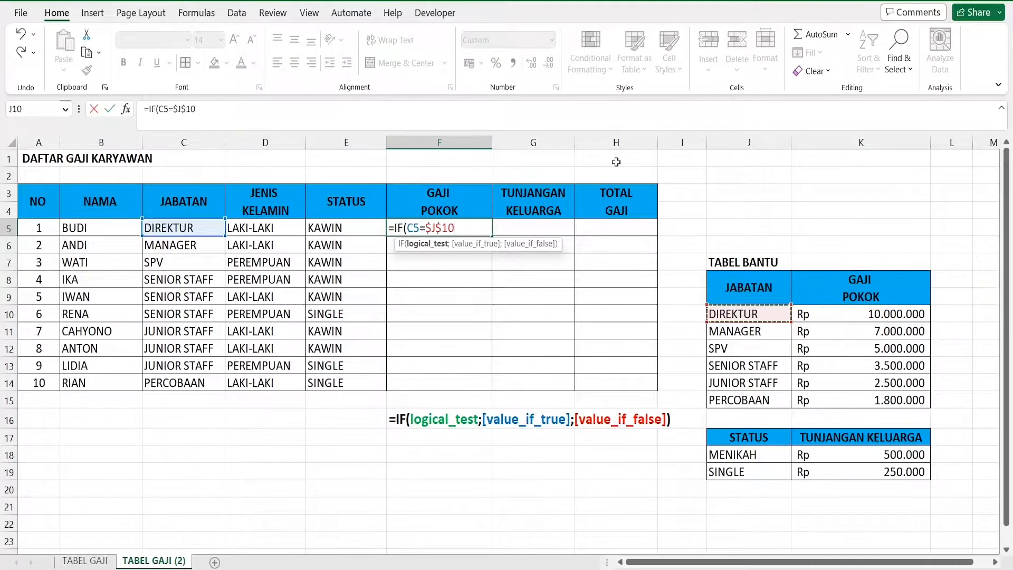
{"action": "type", "text": ";"}
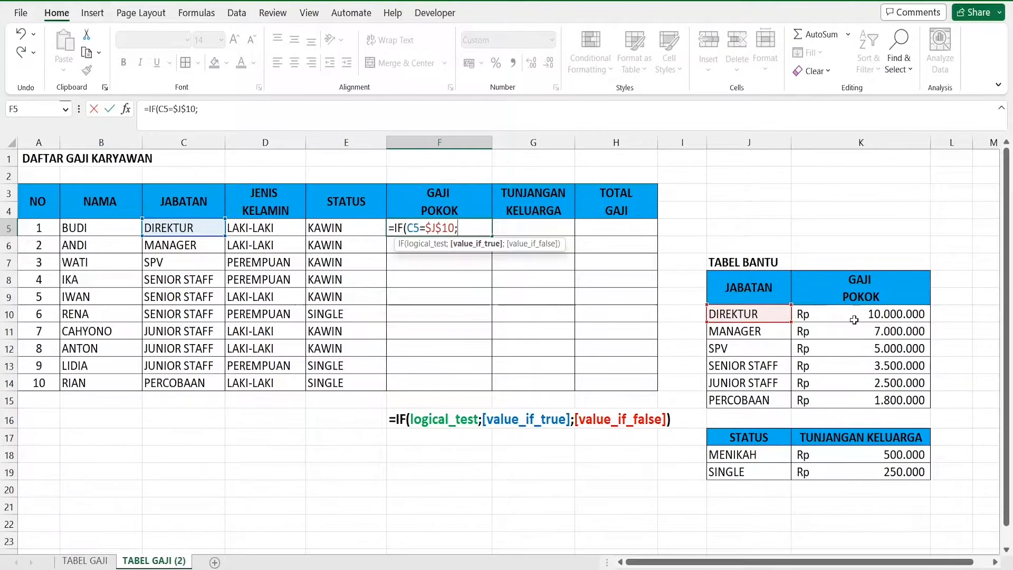
{"action": "left_click", "coordinate": [817, 314]}
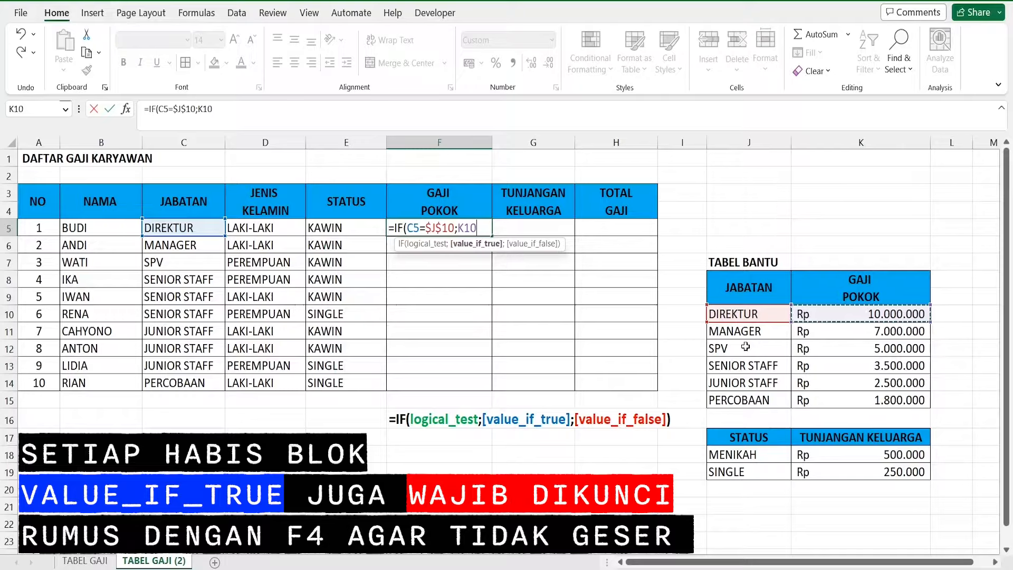
{"action": "key", "text": "F4"}
{"action": "type", "text": ";"}
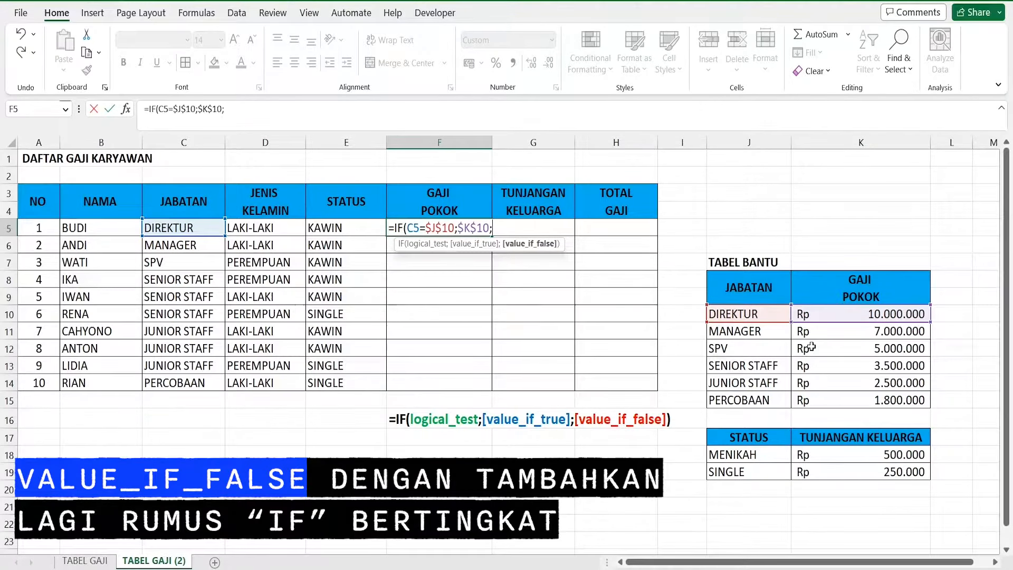
- Nest a second IF as the false value in the F5 formula for the MANAGER row: IF(C5=$J$11;$K$11;
{"action": "type", "text": "IF("}
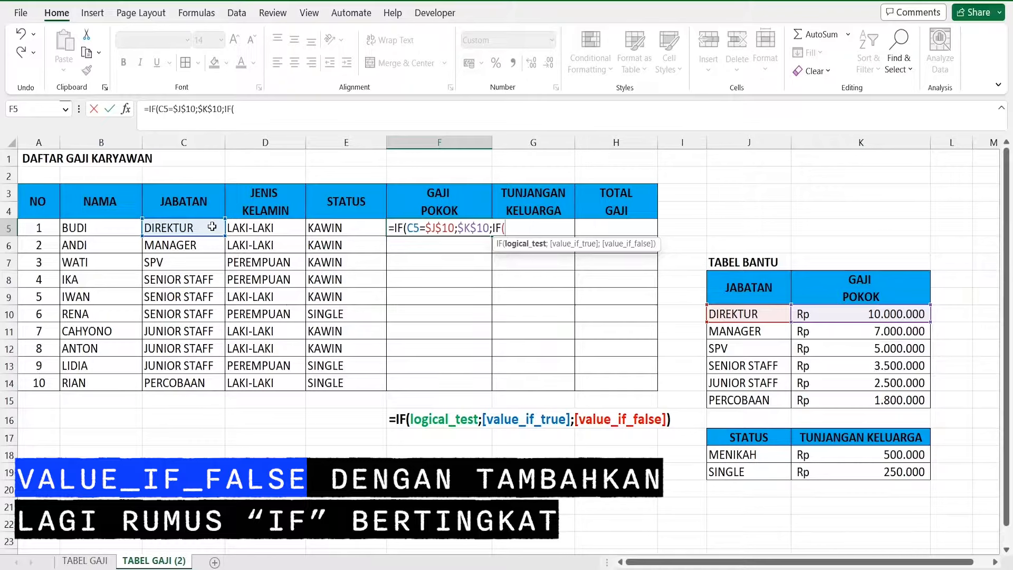
{"action": "left_click", "coordinate": [210, 230]}
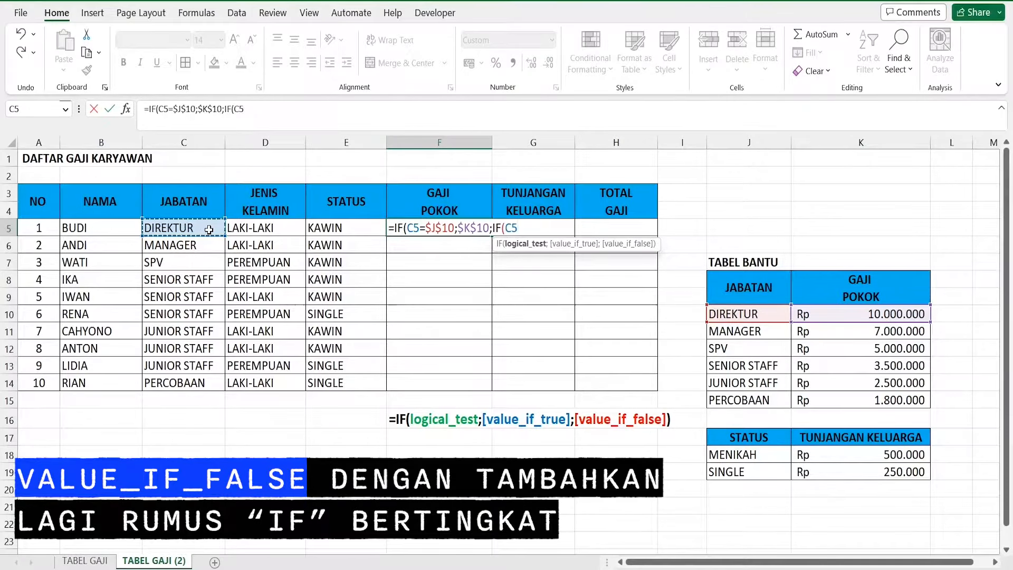
{"action": "type", "text": "="}
{"action": "left_click", "coordinate": [780, 335]}
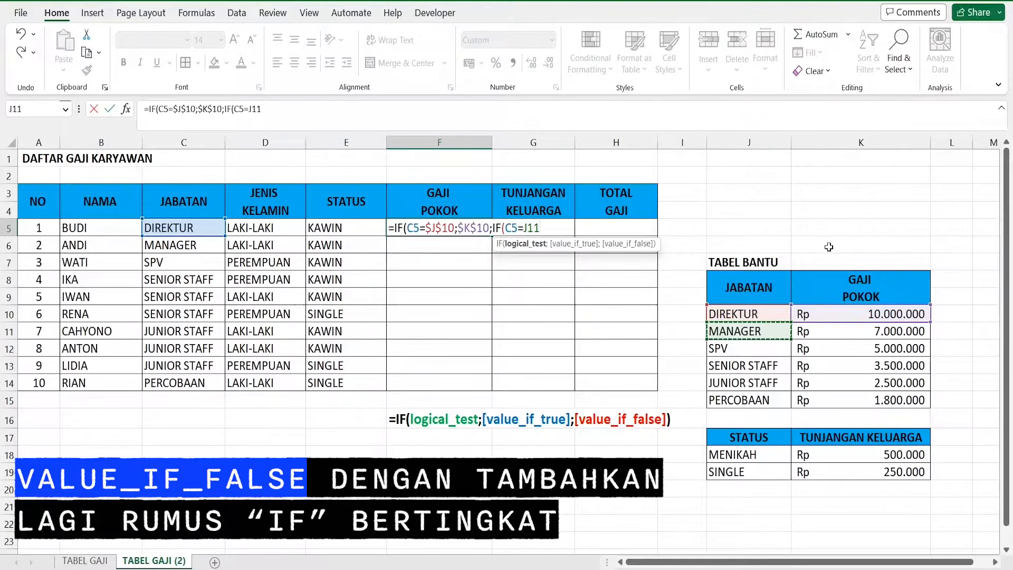
{"action": "key", "text": "F4"}
{"action": "type", "text": ";"}
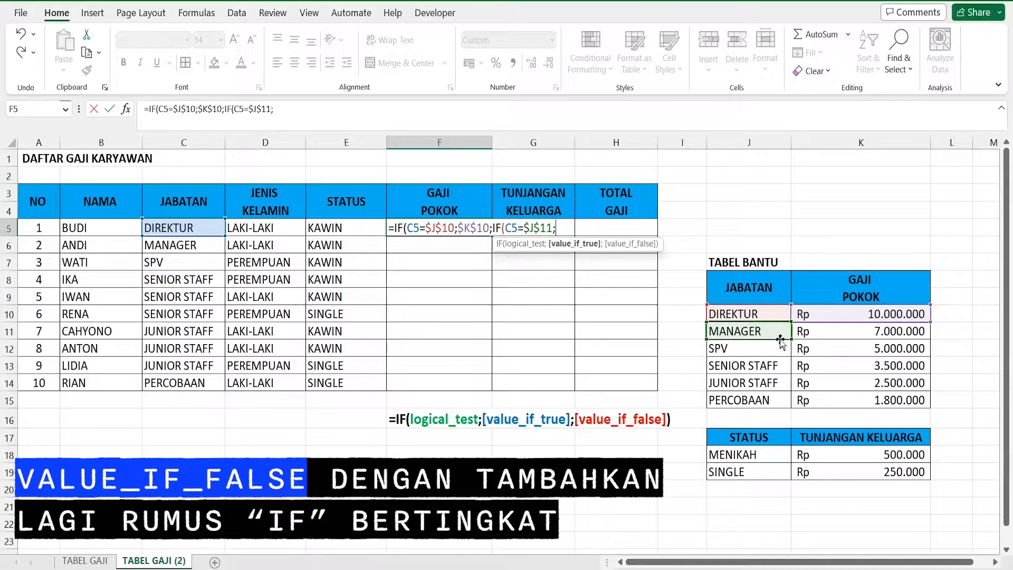
{"action": "left_click", "coordinate": [831, 336]}
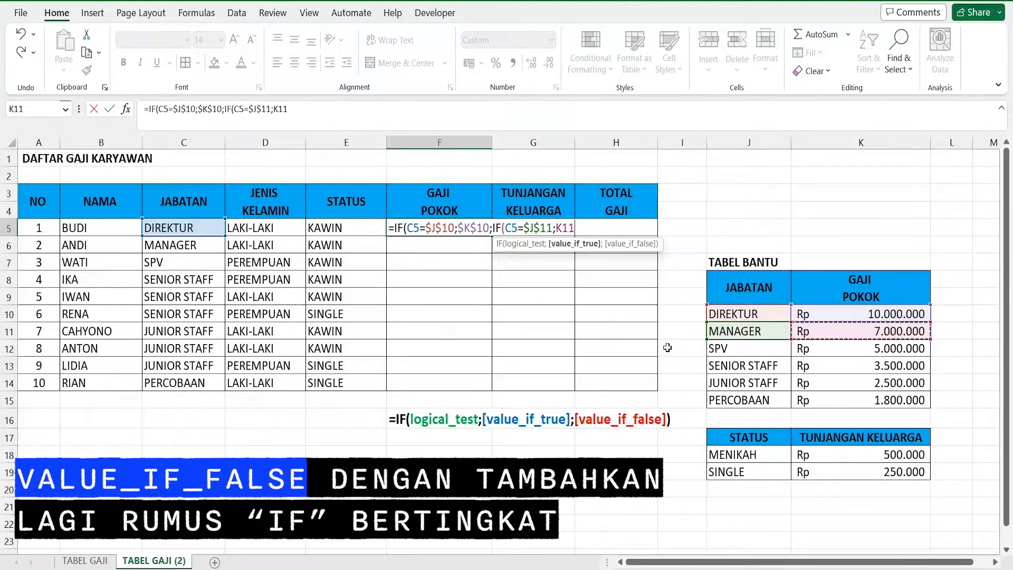
{"action": "key", "text": "F4"}
{"action": "type", "text": ";"}
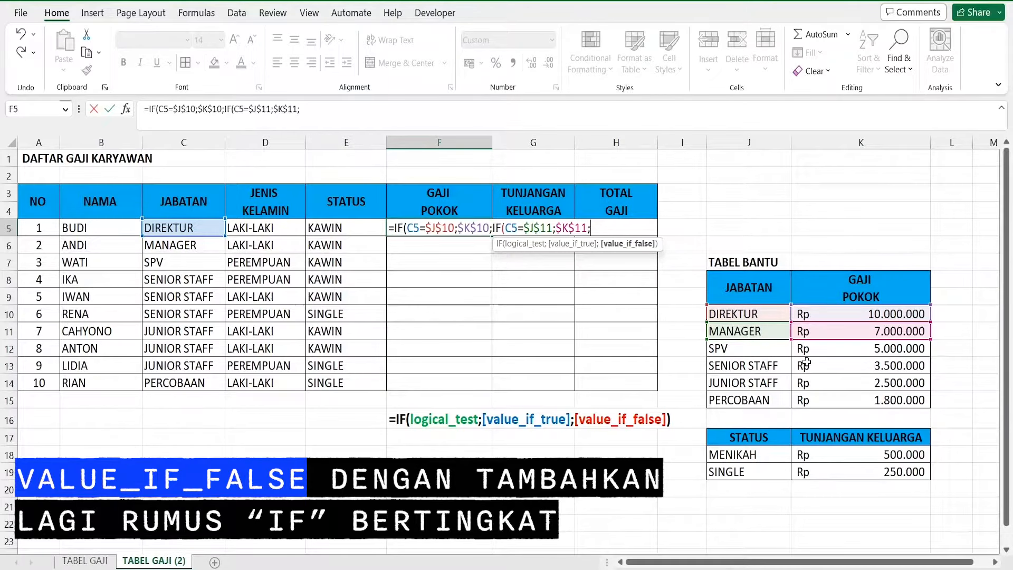
- Nest a third IF in the F5 formula for the SPV row with absolute references: IF(C5=$J$12;$K$12;
{"action": "type", "text": "IF"}
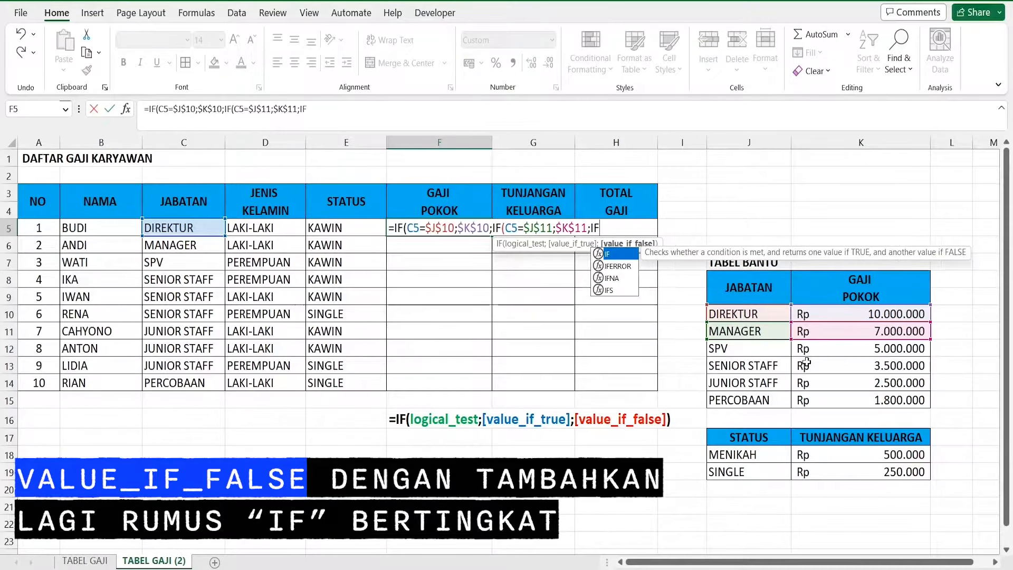
{"action": "key", "text": "Return"}
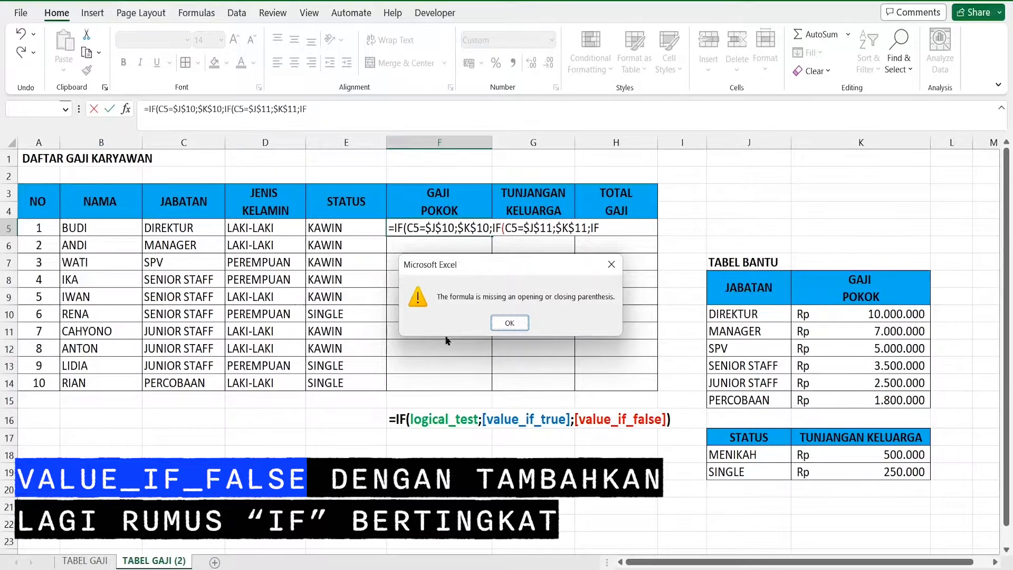
{"action": "left_click", "coordinate": [509, 322]}
{"action": "type", "text": "IF("}
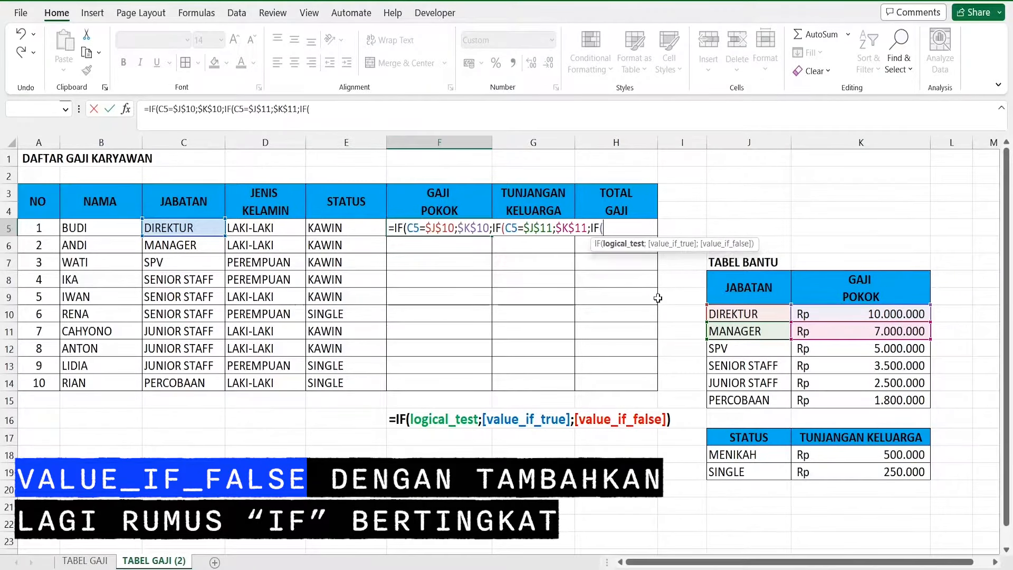
{"action": "left_click", "coordinate": [203, 228]}
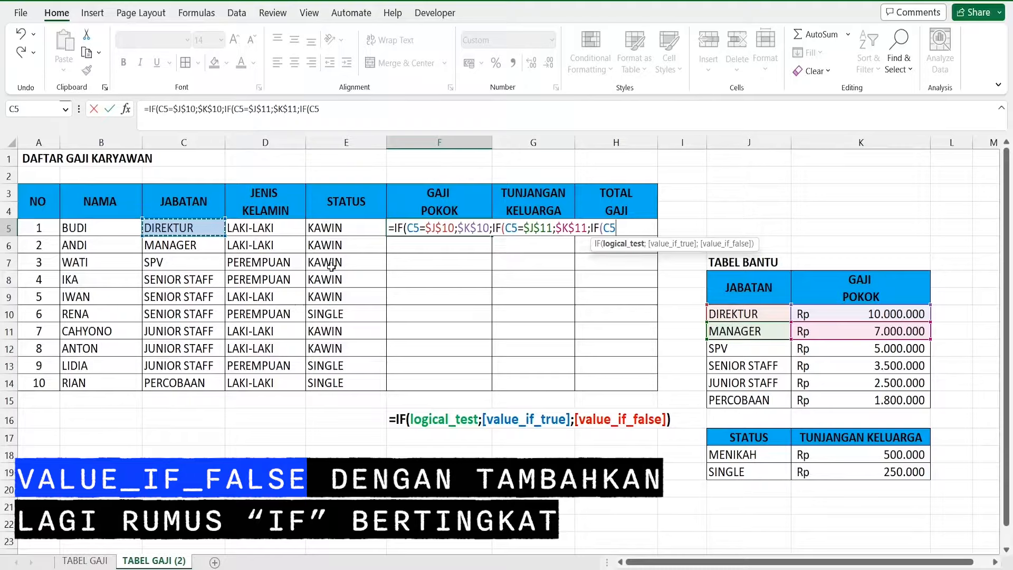
{"action": "type", "text": "="}
{"action": "left_click", "coordinate": [762, 347]}
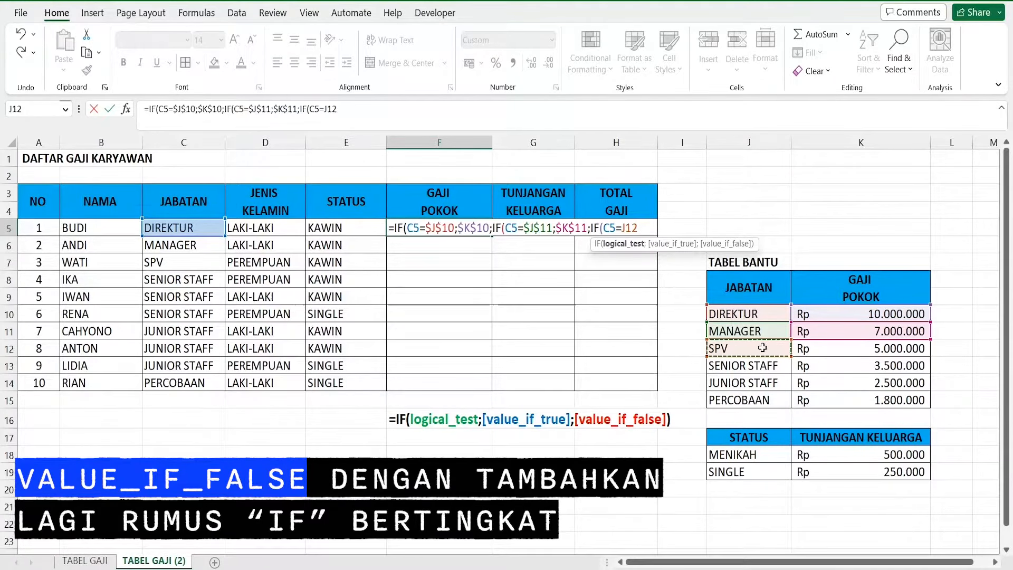
{"action": "key", "text": "F4"}
{"action": "type", "text": ";"}
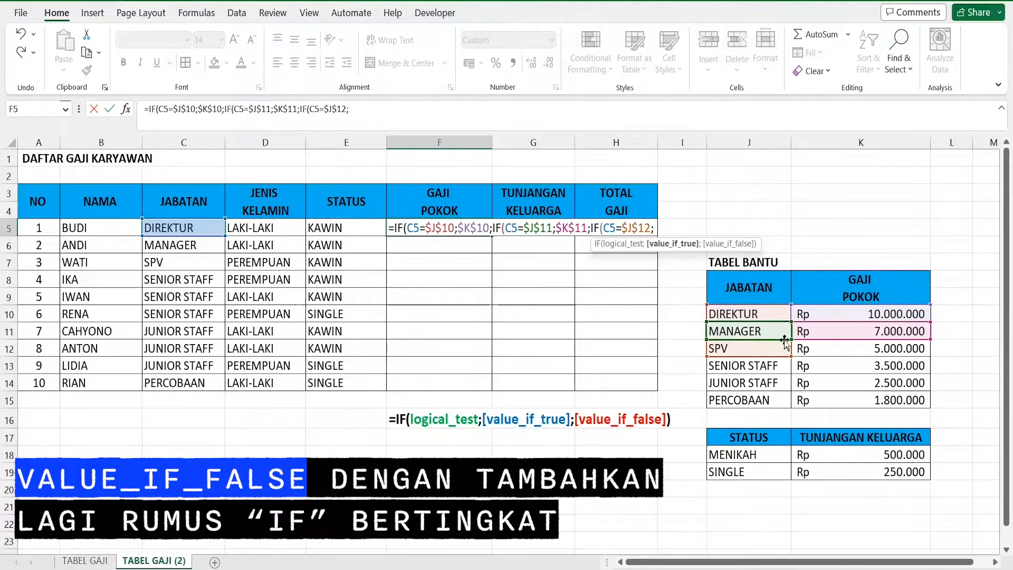
{"action": "left_click", "coordinate": [840, 351]}
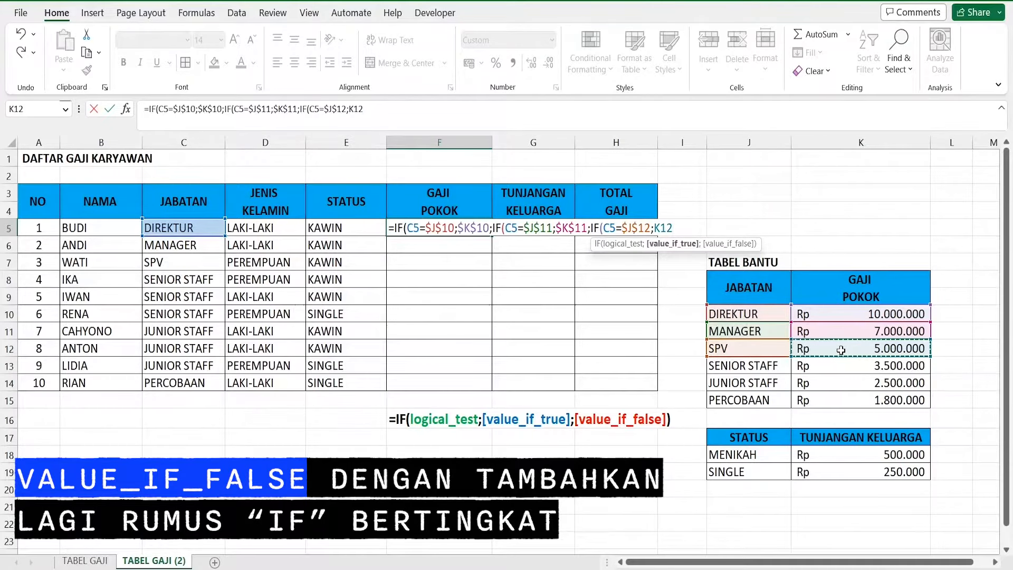
{"action": "key", "text": "F4"}
{"action": "type", "text": ";"}
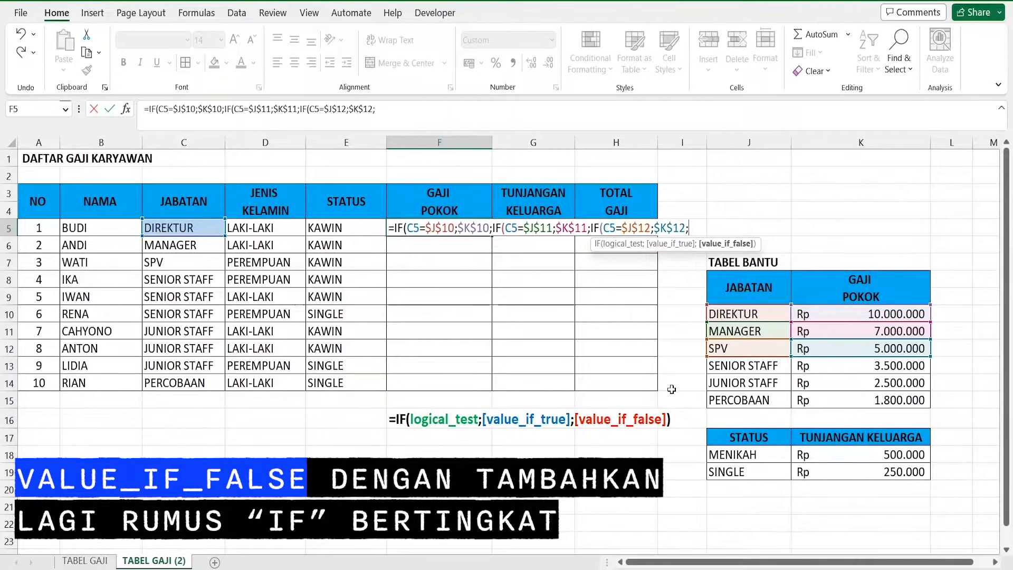
- Nest a fourth IF in the F5 formula for the SENIOR STAFF row with absolute references: IF(C5=$J$13;$K$13;
{"action": "type", "text": "IF("}
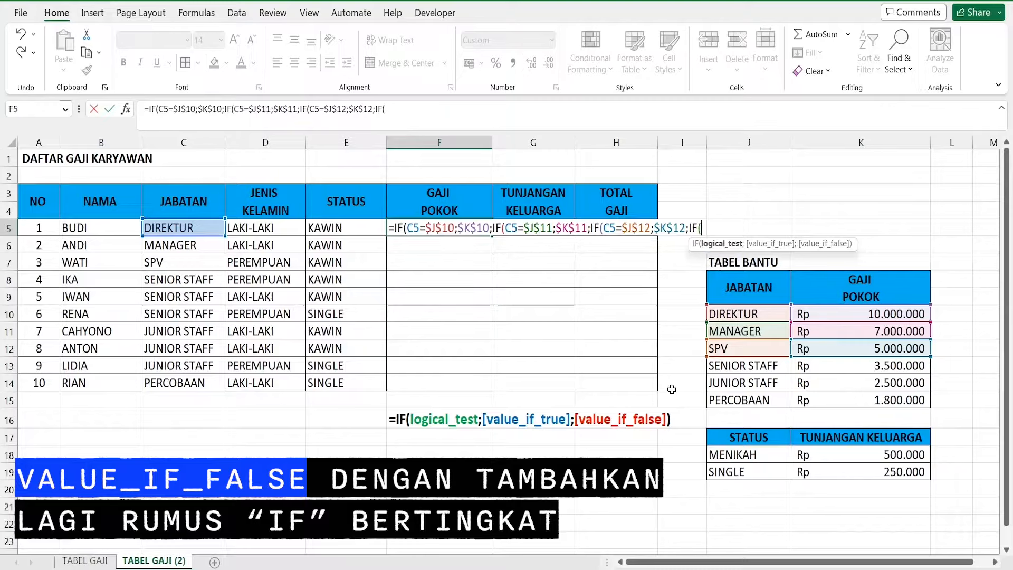
{"action": "left_click", "coordinate": [200, 227]}
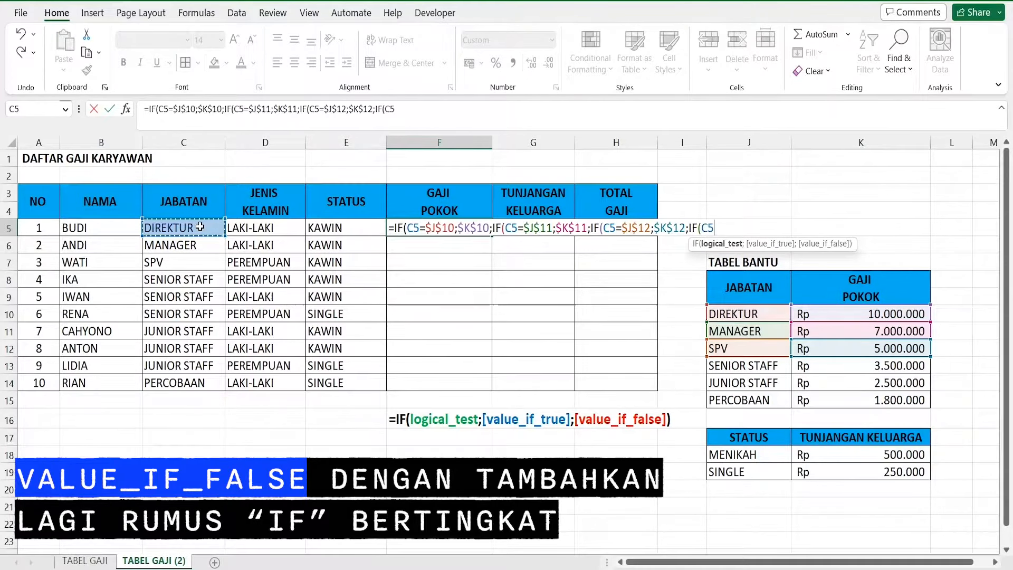
{"action": "type", "text": "="}
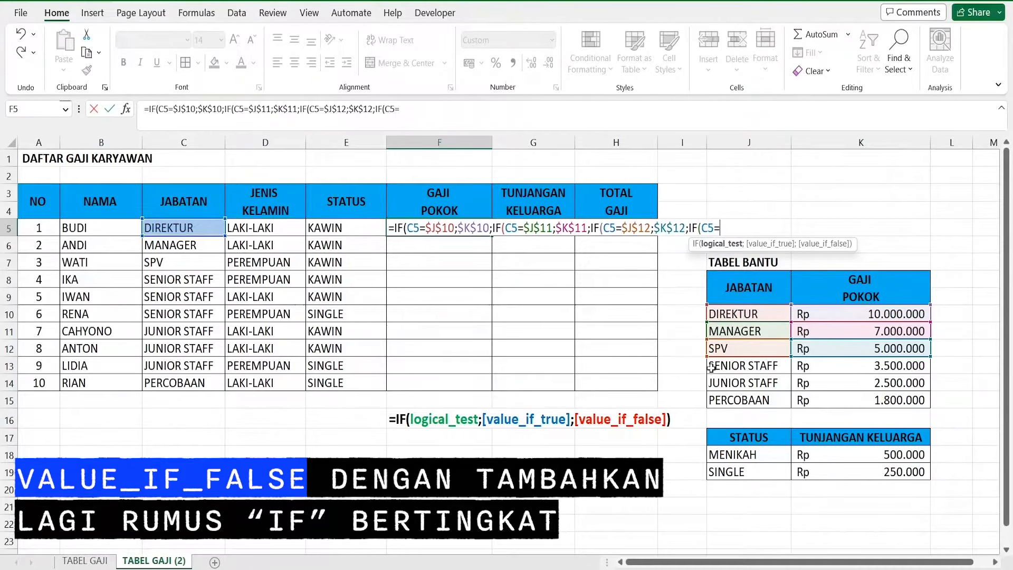
{"action": "left_click", "coordinate": [780, 365]}
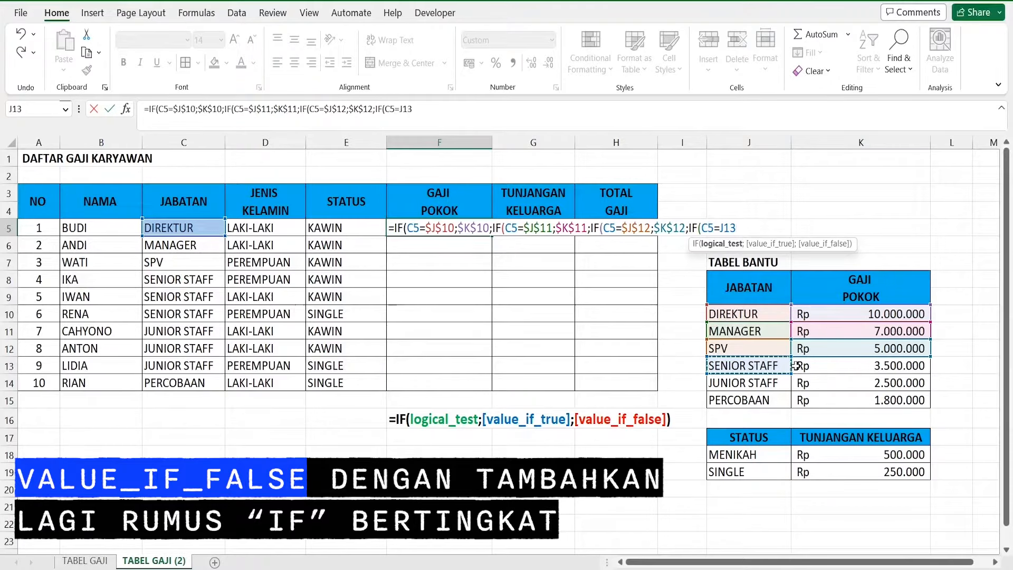
{"action": "key", "text": "F4"}
{"action": "type", "text": ";"}
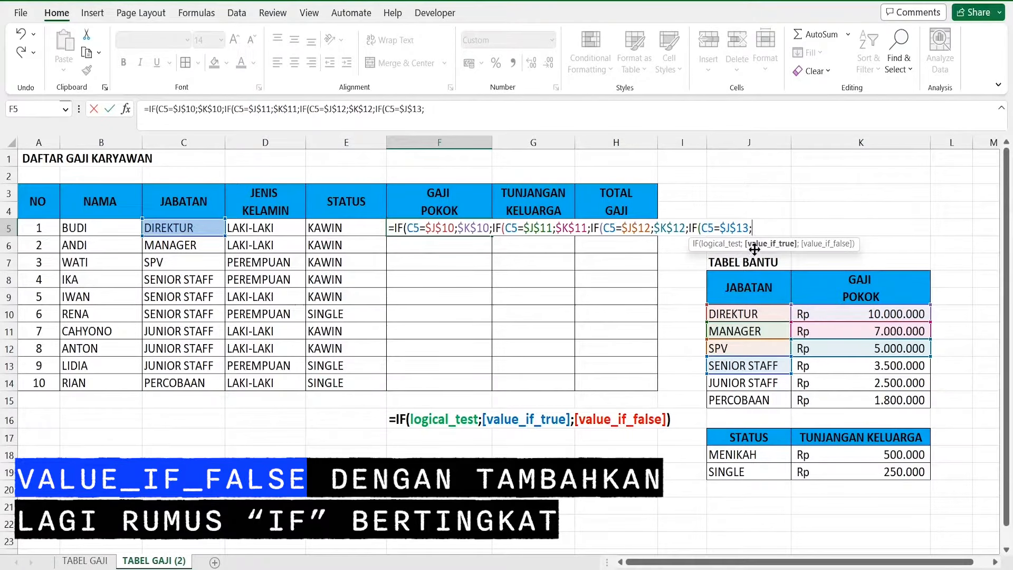
{"action": "left_click", "coordinate": [831, 369]}
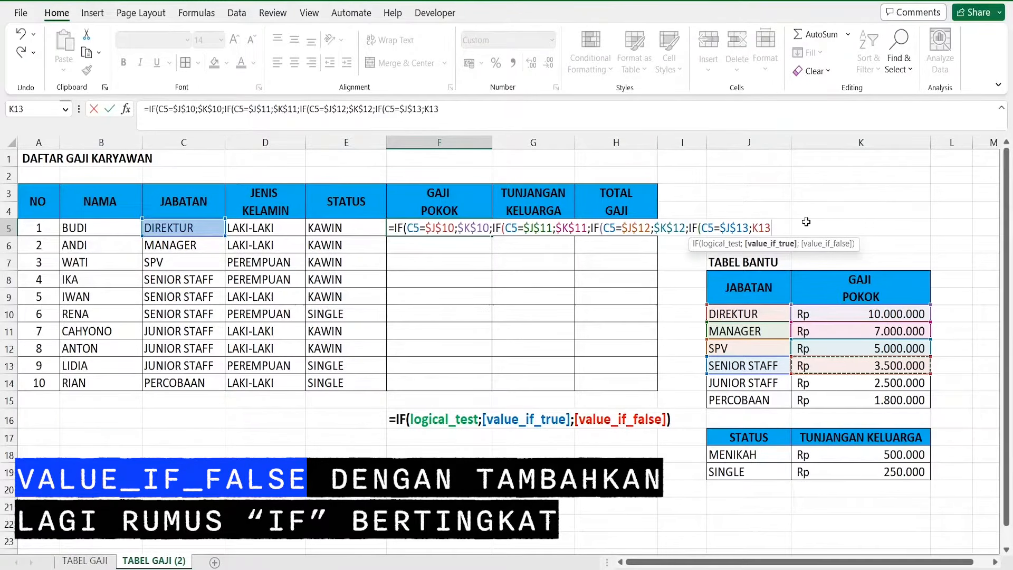
{"action": "key", "text": "F4"}
{"action": "type", "text": ";"}
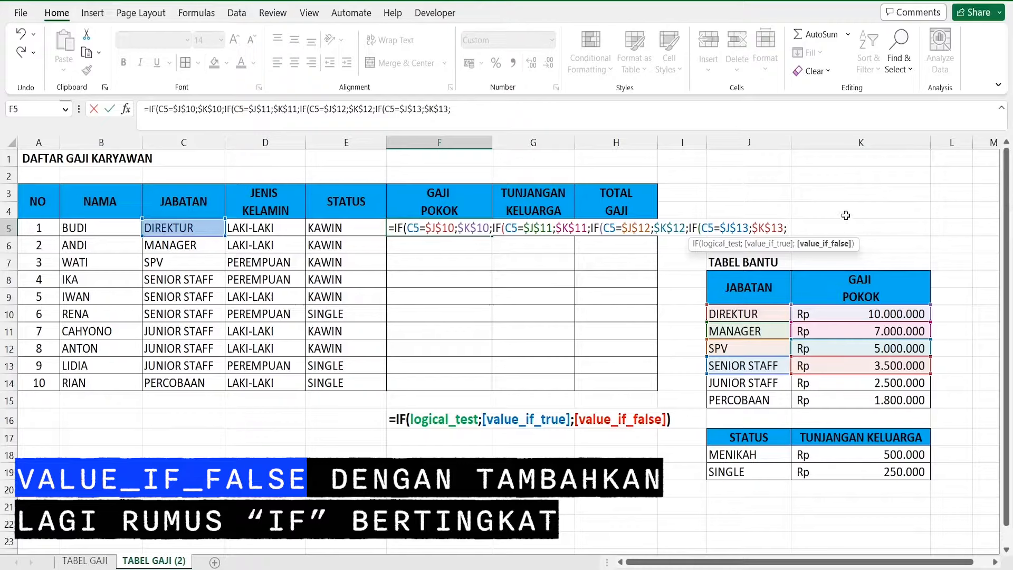
- Nest a fifth IF in the F5 formula for the JUNIOR STAFF row with absolute references: IF(C5=$J$14;$K$14;
{"action": "type", "text": "IF"}
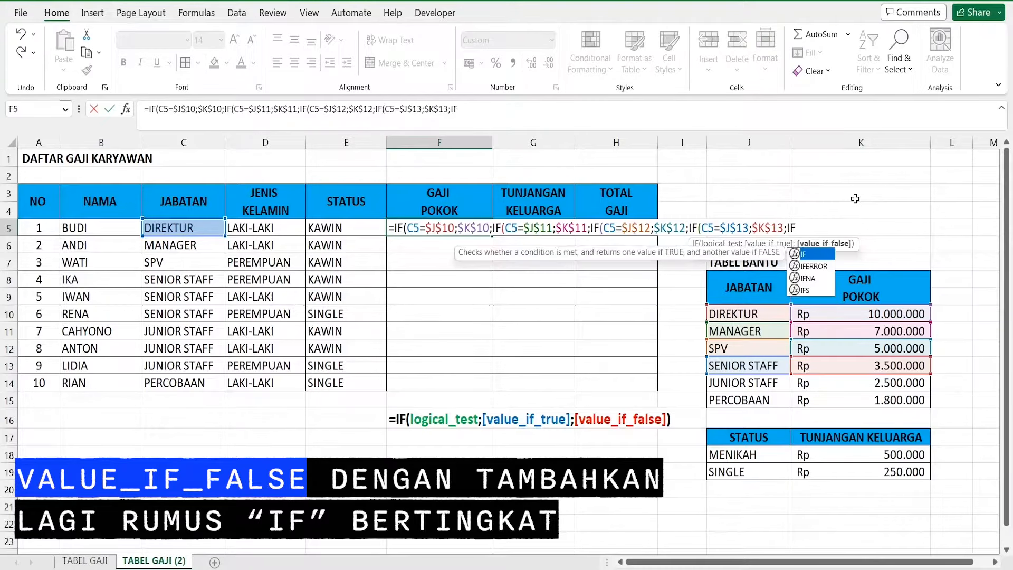
{"action": "type", "text": "("}
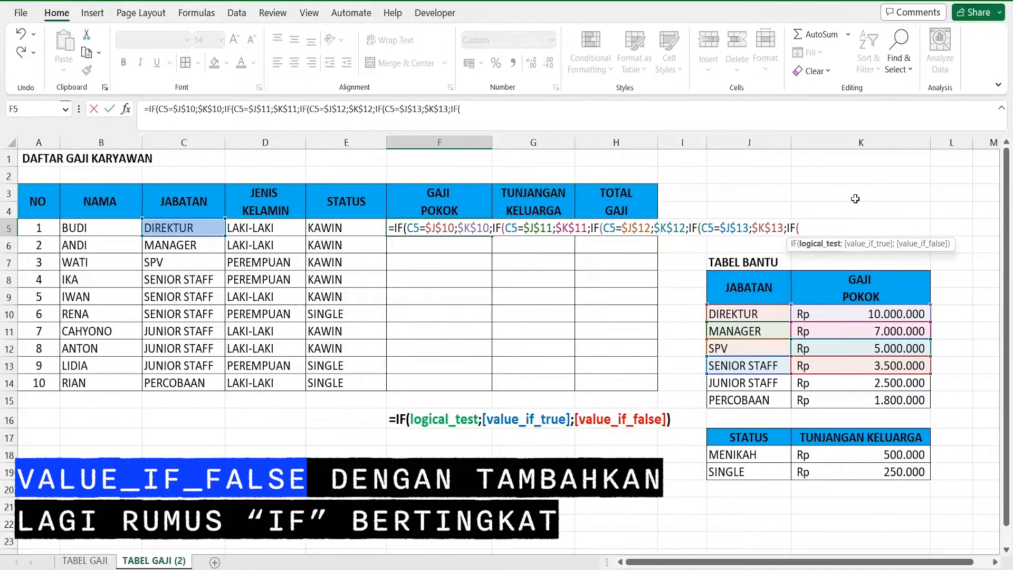
{"action": "left_click", "coordinate": [209, 228]}
{"action": "type", "text": "="}
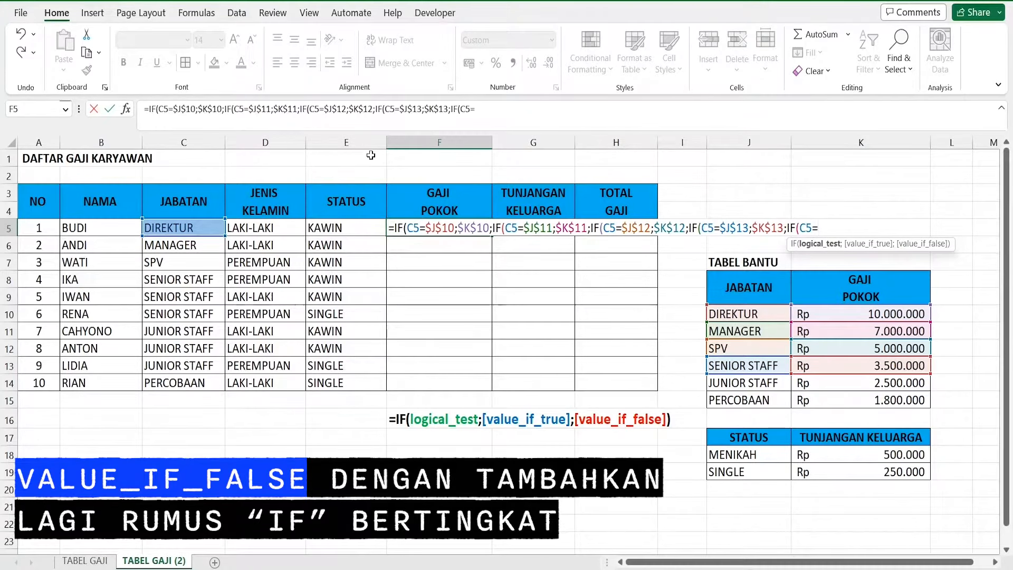
{"action": "left_click", "coordinate": [722, 390]}
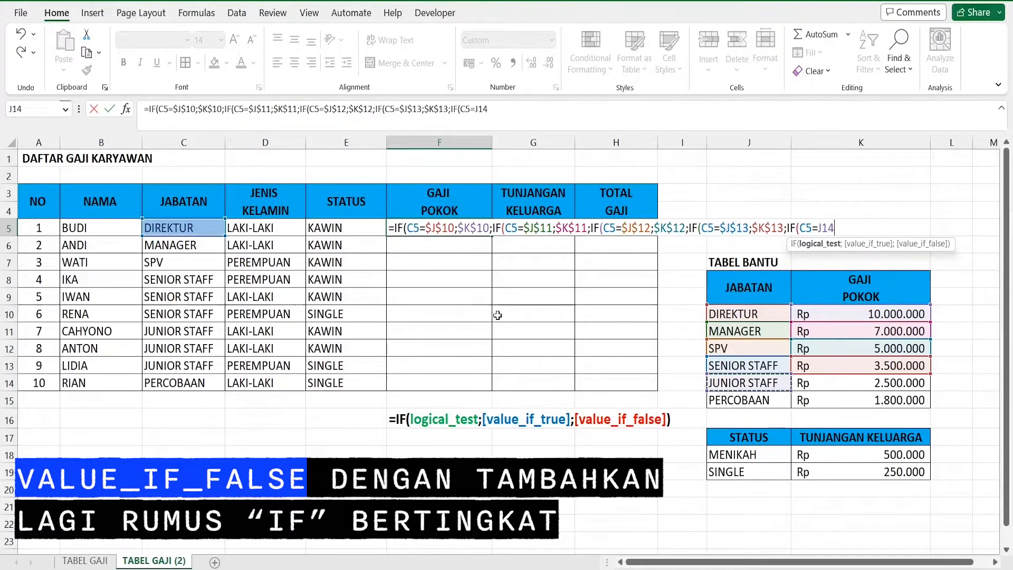
{"action": "key", "text": "F4"}
{"action": "type", "text": ";"}
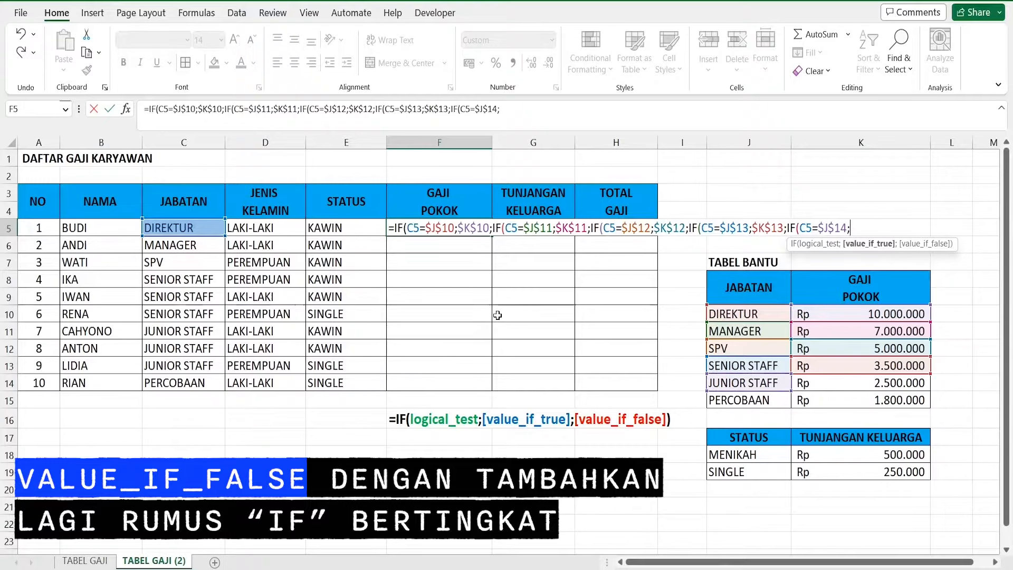
{"action": "left_click", "coordinate": [825, 388]}
{"action": "key", "text": "F4"}
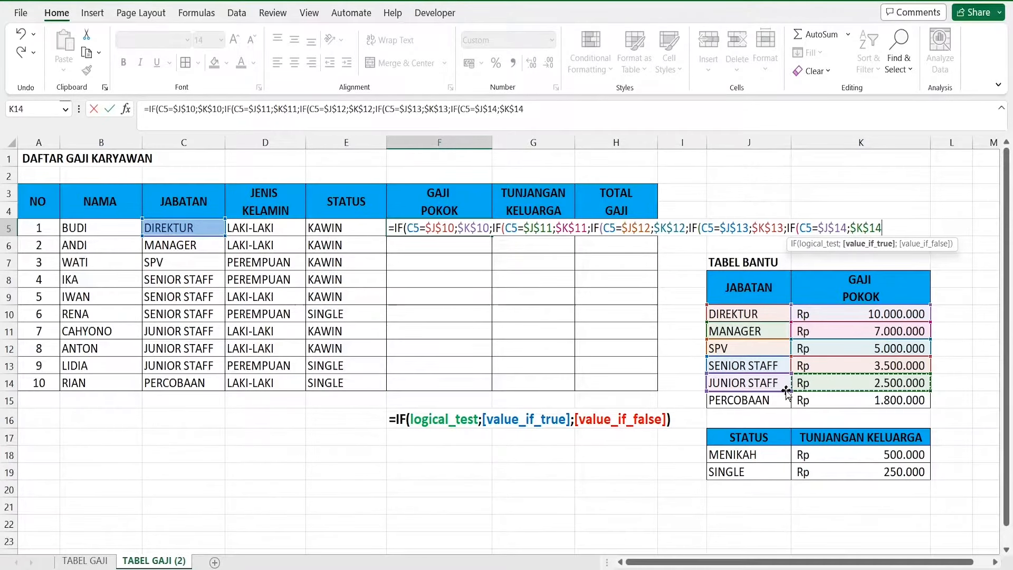
{"action": "type", "text": ";"}
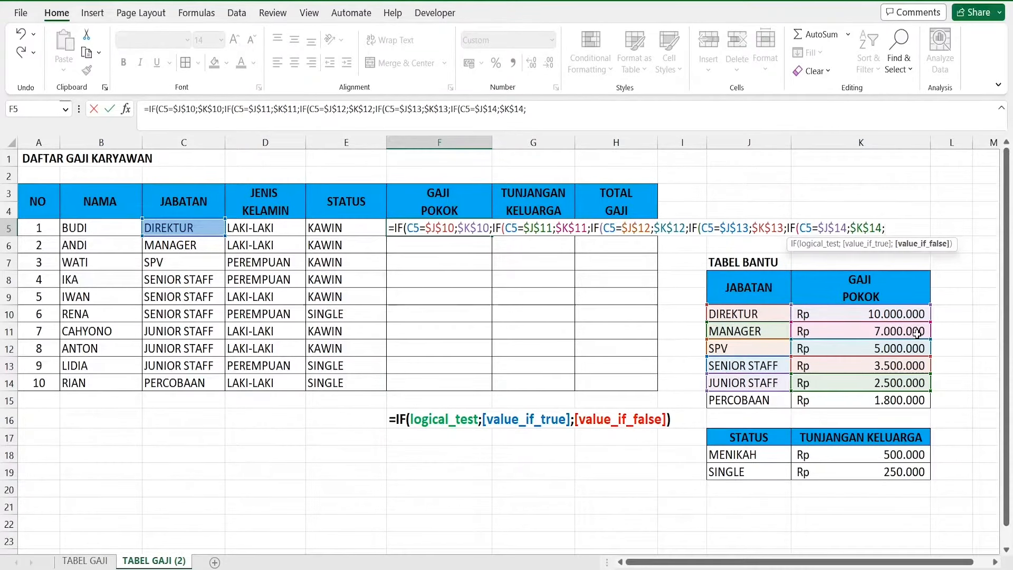
- Nest a sixth IF in the F5 formula for the PERCOBAAN row with absolute references: IF(C5=$J$15;$K$15;
{"action": "type", "text": "IF("}
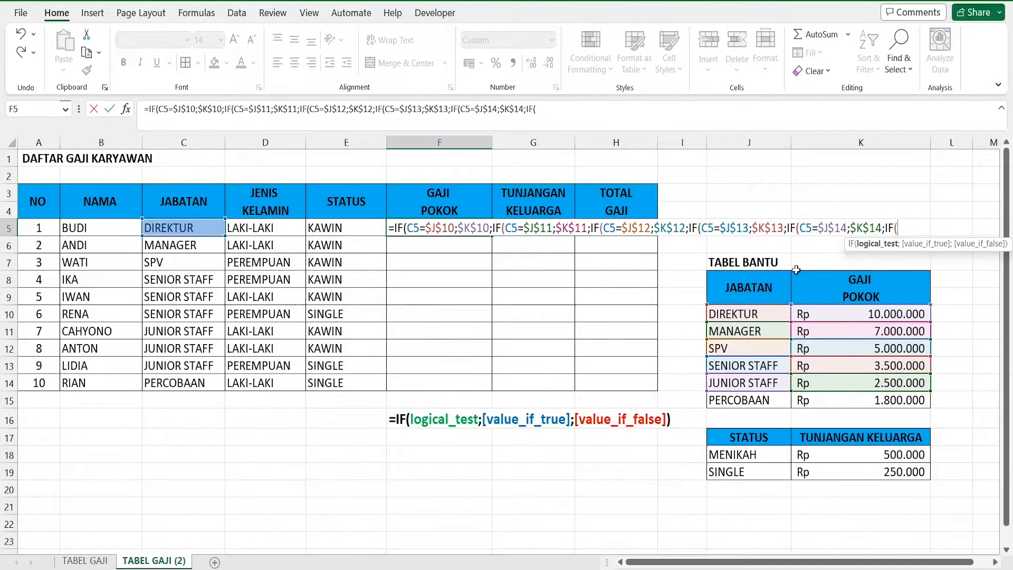
{"action": "left_click", "coordinate": [206, 228]}
{"action": "type", "text": "="}
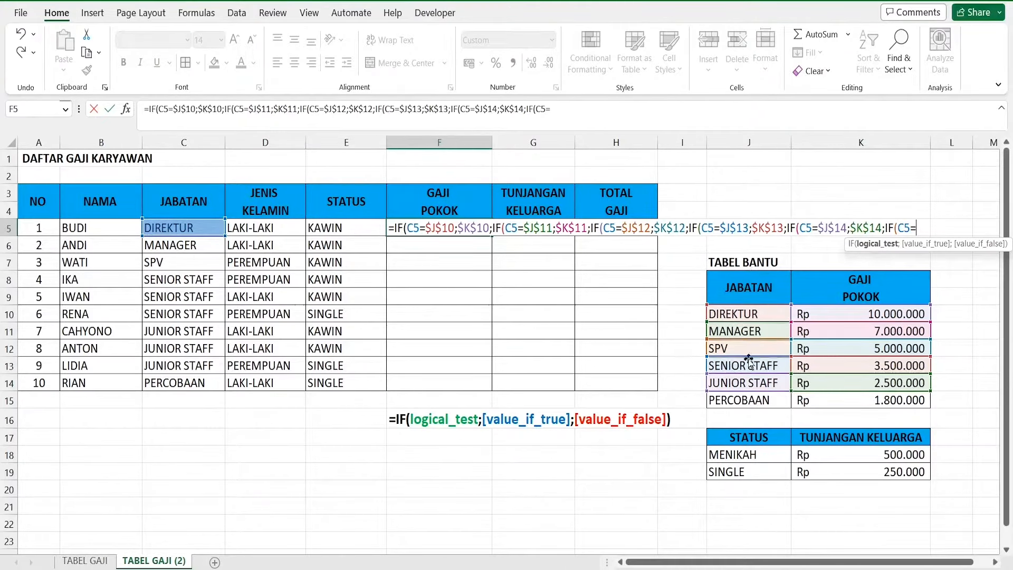
{"action": "left_click", "coordinate": [758, 402]}
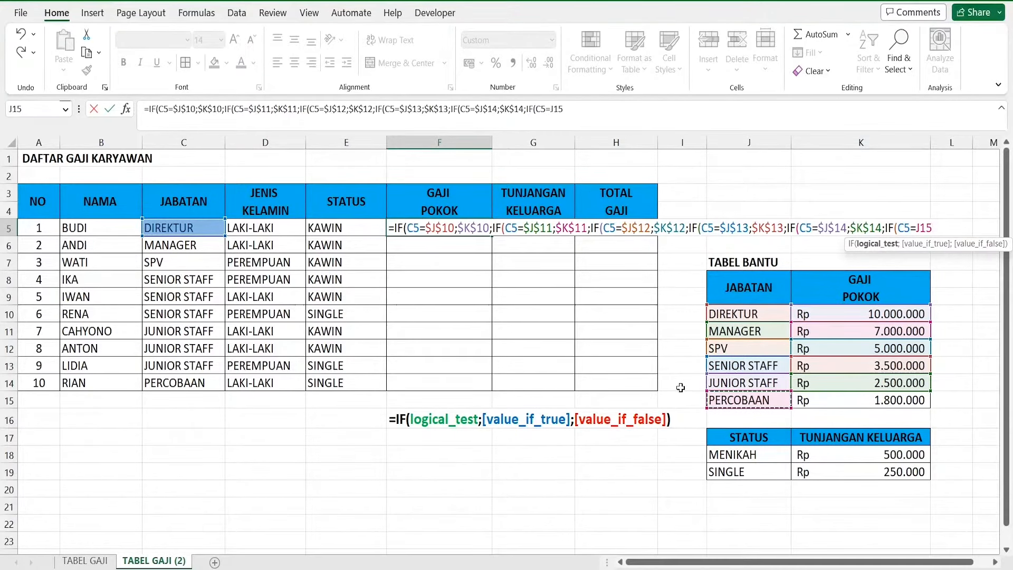
{"action": "key", "text": "F4"}
{"action": "type", "text": ";"}
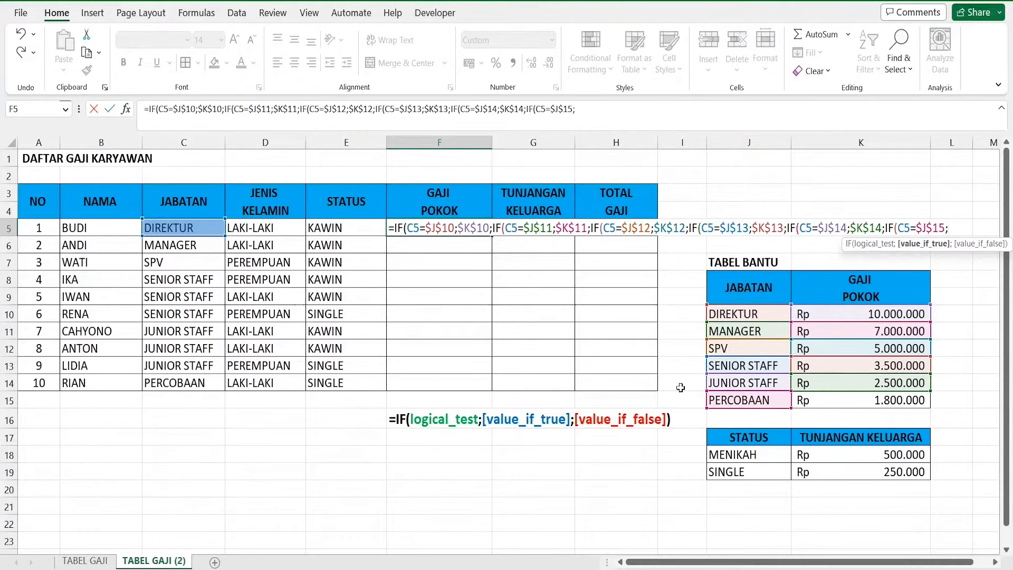
{"action": "left_click", "coordinate": [832, 399]}
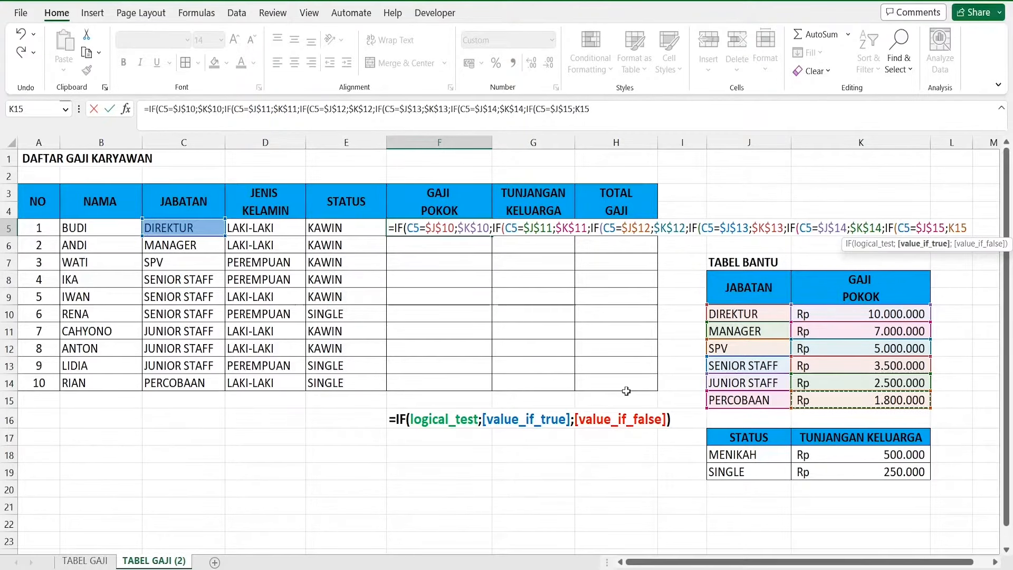
{"action": "key", "text": "F4"}
{"action": "type", "text": ";"}
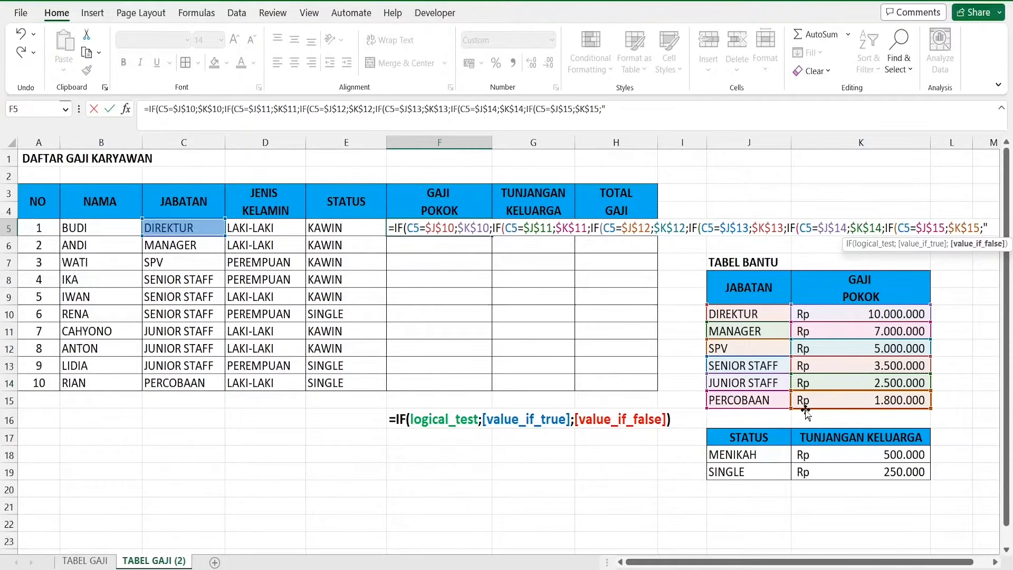
- Finish the F5 formula with "CEK LAGI JABATAN" as the last false value, close all six IFs and enter it
{"action": "type", "text": "CEK LAGI JABATAN"}
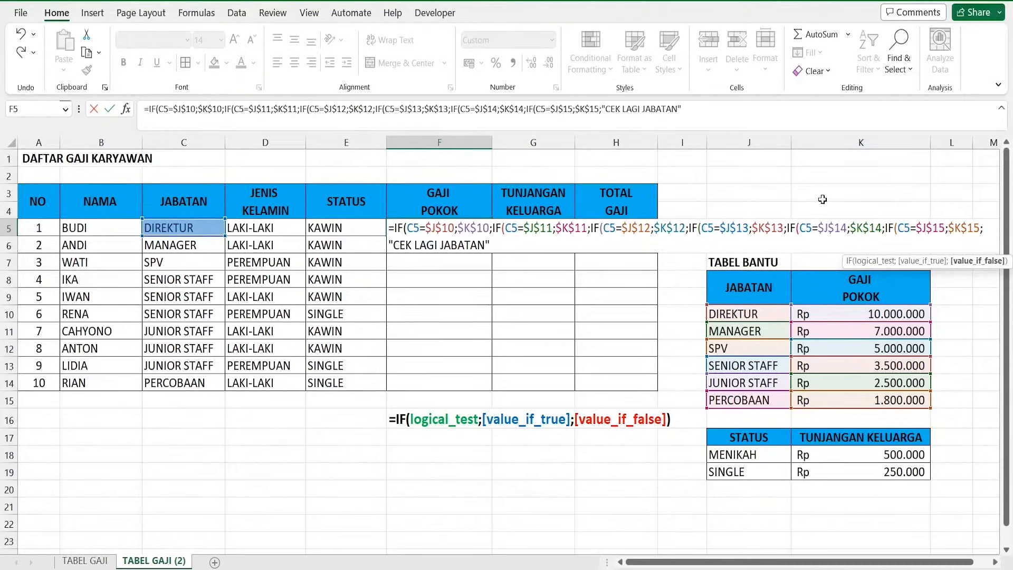
{"action": "type", "text": ")"}
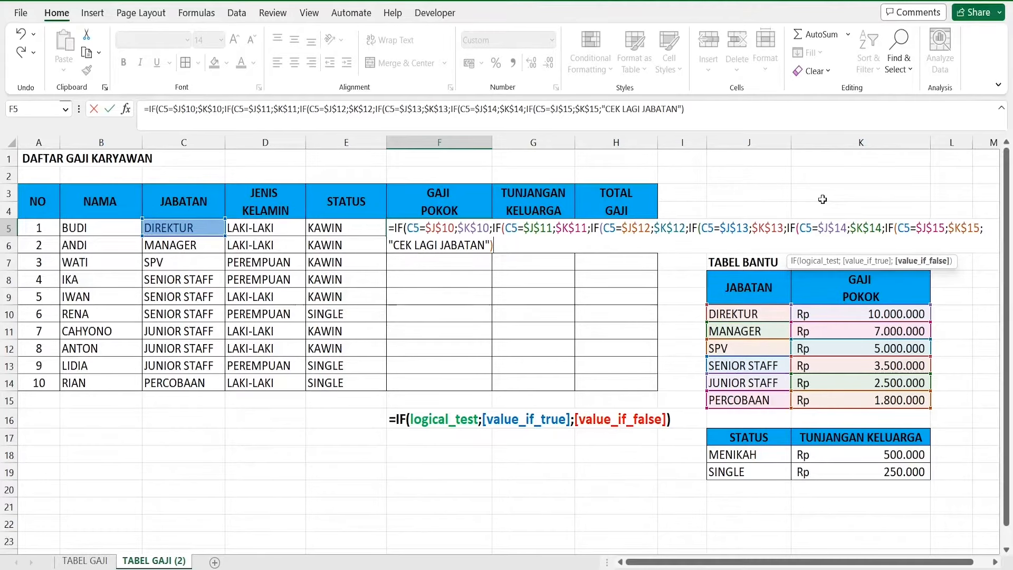
{"action": "type", "text": "))"}
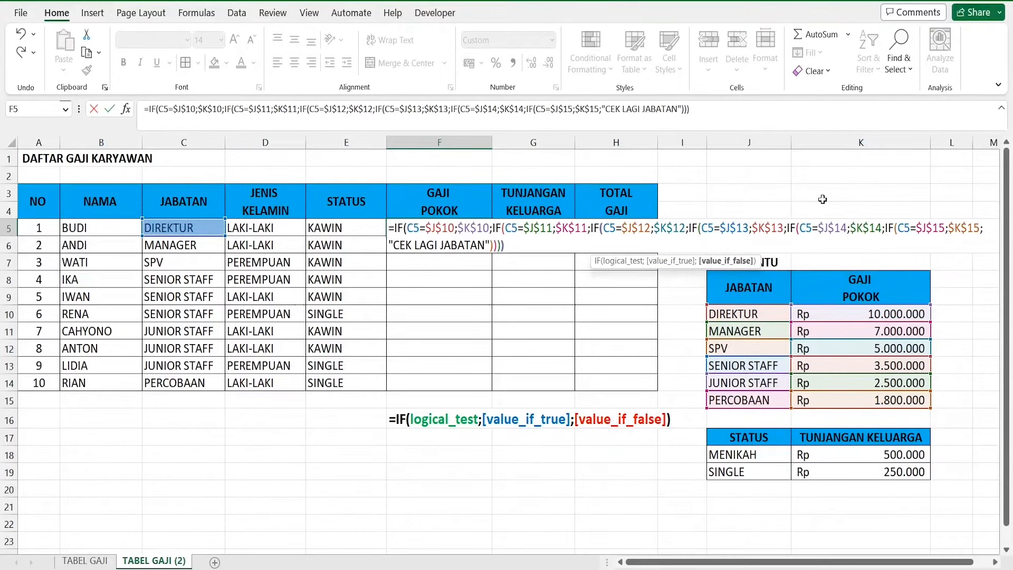
{"action": "type", "text": ")))"}
{"action": "key", "text": "Return"}
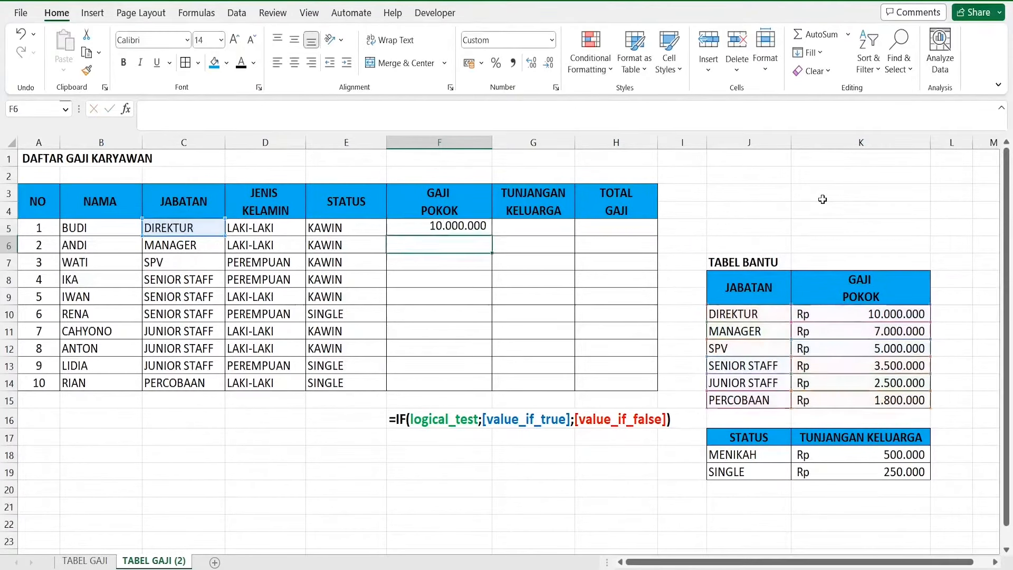
- Copy the nested IF formula from F5 down the GAJI POKOK column to F14
{"action": "left_click", "coordinate": [421, 230]}
{"action": "left_click", "coordinate": [420, 246]}
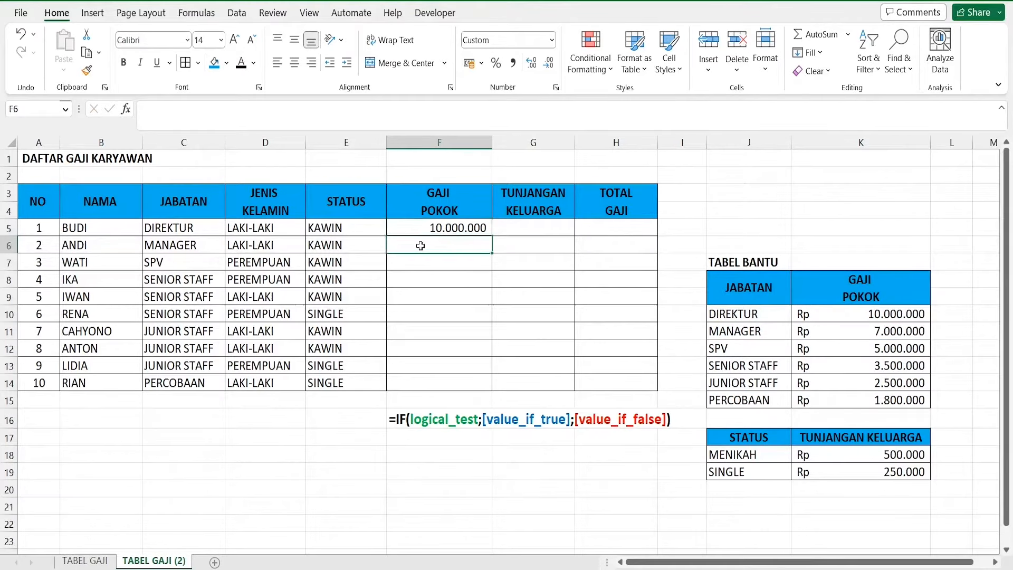
{"action": "left_click", "coordinate": [421, 264]}
{"action": "key", "text": "Up"}
{"action": "key", "text": "Up"}
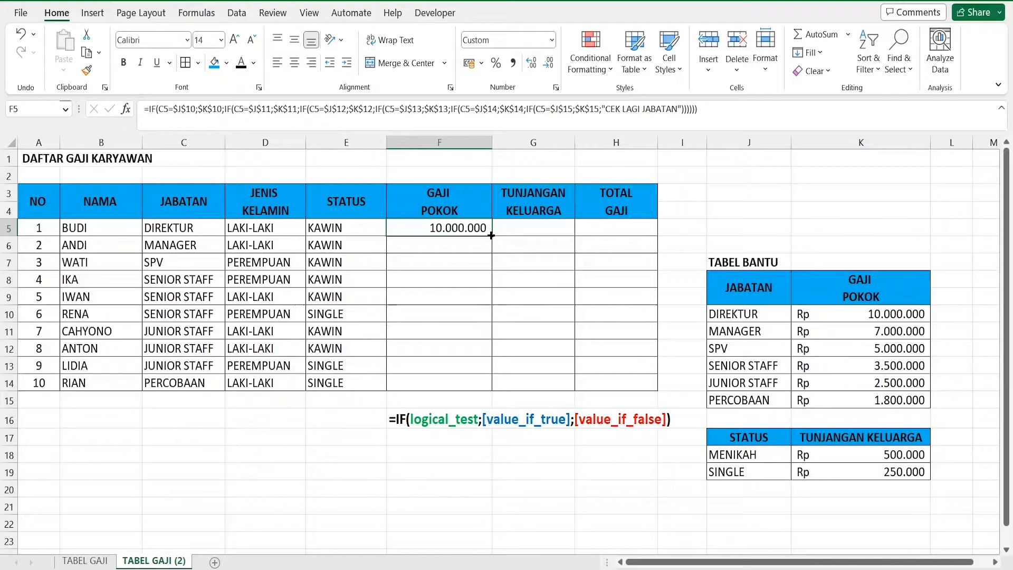
{"action": "left_click_drag", "start_coordinate": [491, 235], "coordinate": [483, 393]}
- Check the filled GAJI POKOK values against each employee's JABATAN and the base salary helper table
{"action": "key", "text": "Down"}
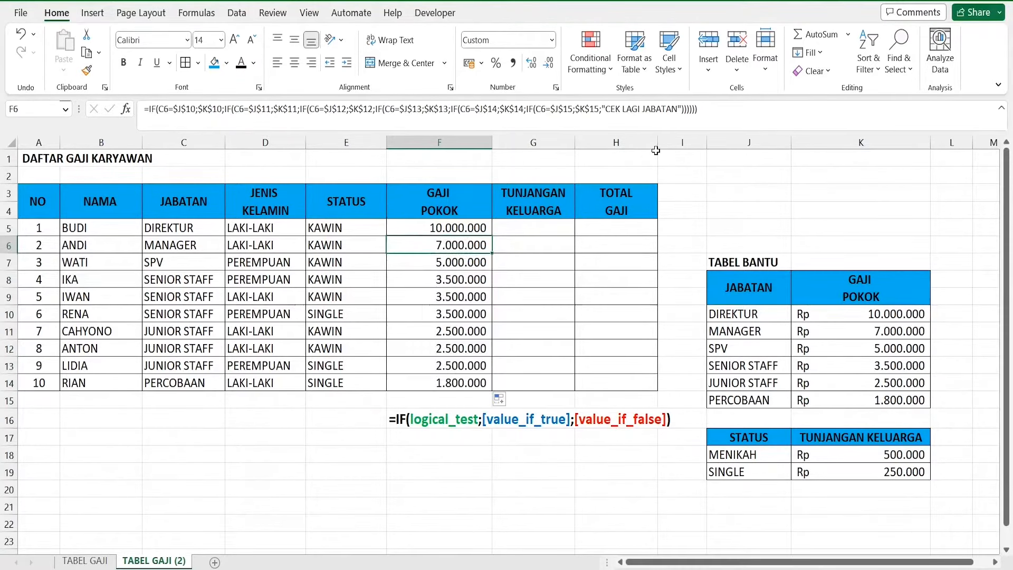
{"action": "key", "text": "Down"}
{"action": "key", "text": "Down"}
{"action": "key", "text": "Left"}
{"action": "key", "text": "Left"}
{"action": "key", "text": "Left"}
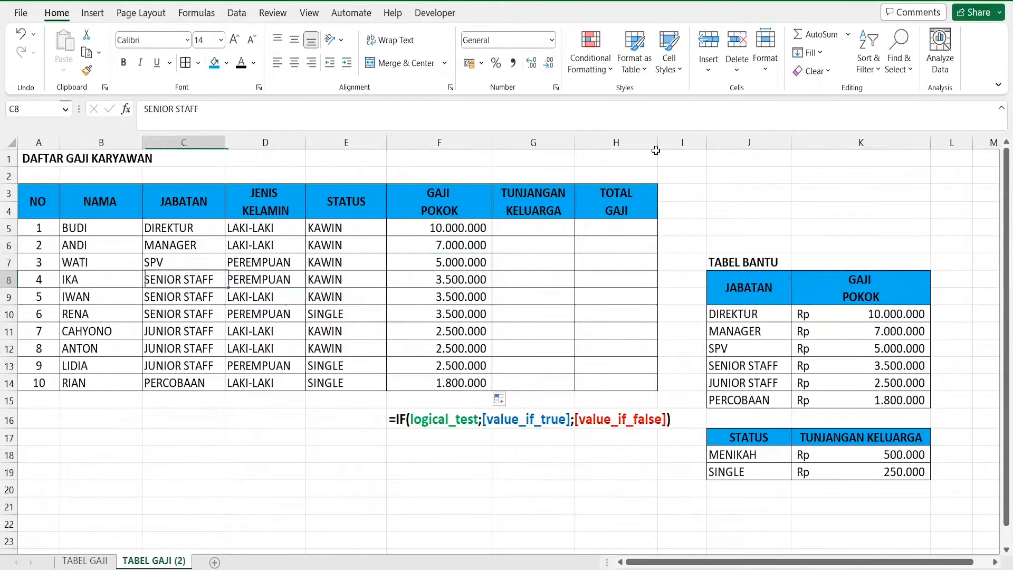
{"action": "key", "text": "Up"}
{"action": "key", "text": "Up"}
{"action": "key", "text": "Right"}
{"action": "key", "text": "Right"}
{"action": "key", "text": "Right"}
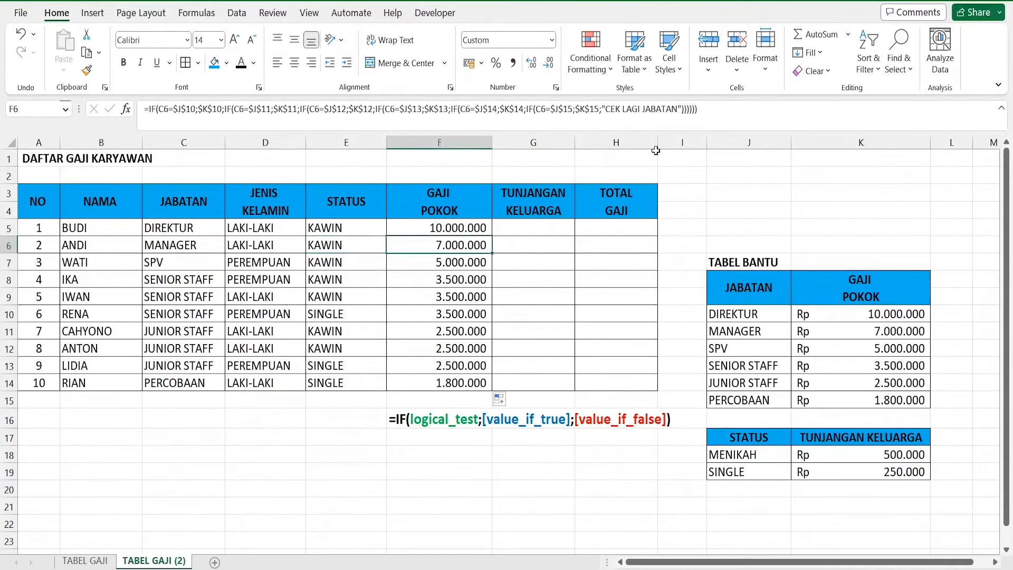
{"action": "left_click", "coordinate": [888, 336]}
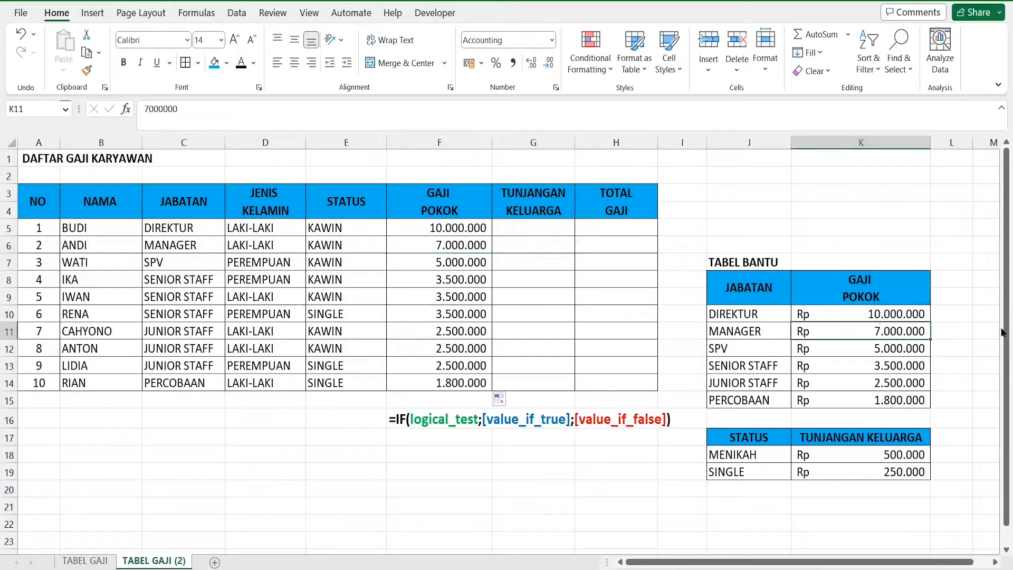
{"action": "key", "text": "Left"}
{"action": "key", "text": "Right"}
{"action": "key", "text": "ctrl+Down"}
- Review the copied formulas cell by cell down the GAJI POKOK column, starting from its first rows
{"action": "left_click", "coordinate": [453, 250]}
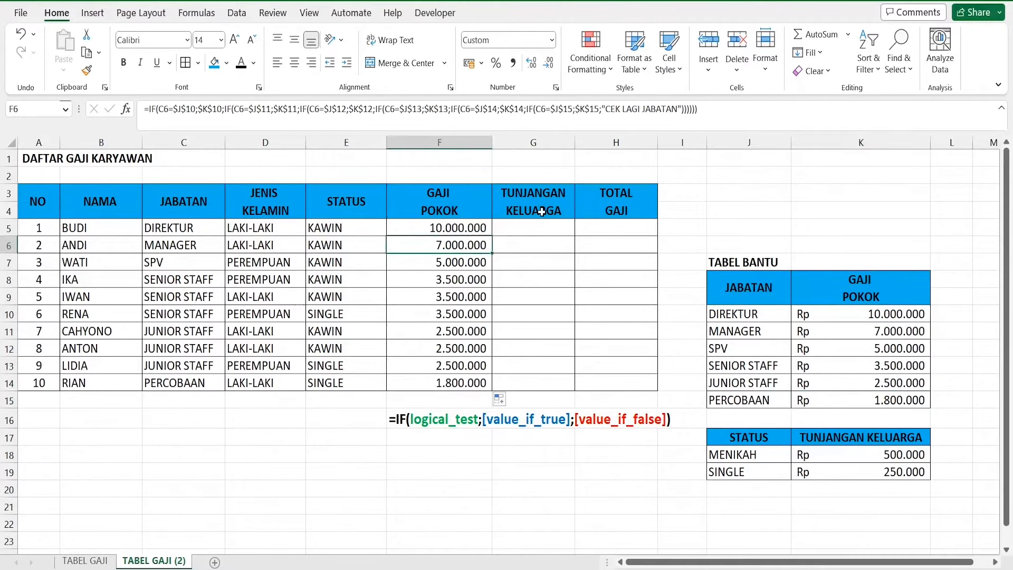
{"action": "left_click", "coordinate": [442, 227]}
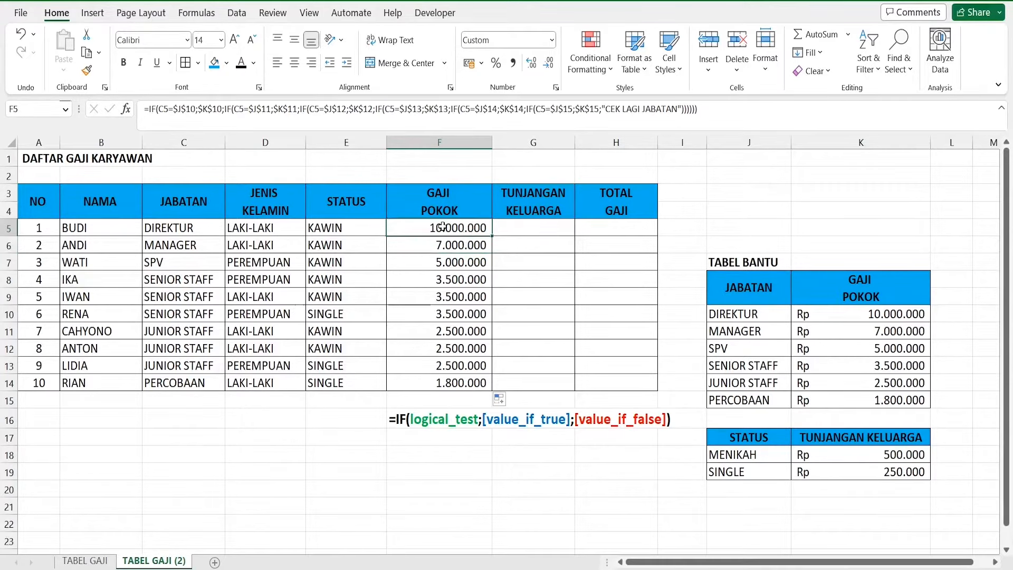
{"action": "key", "text": "Down"}
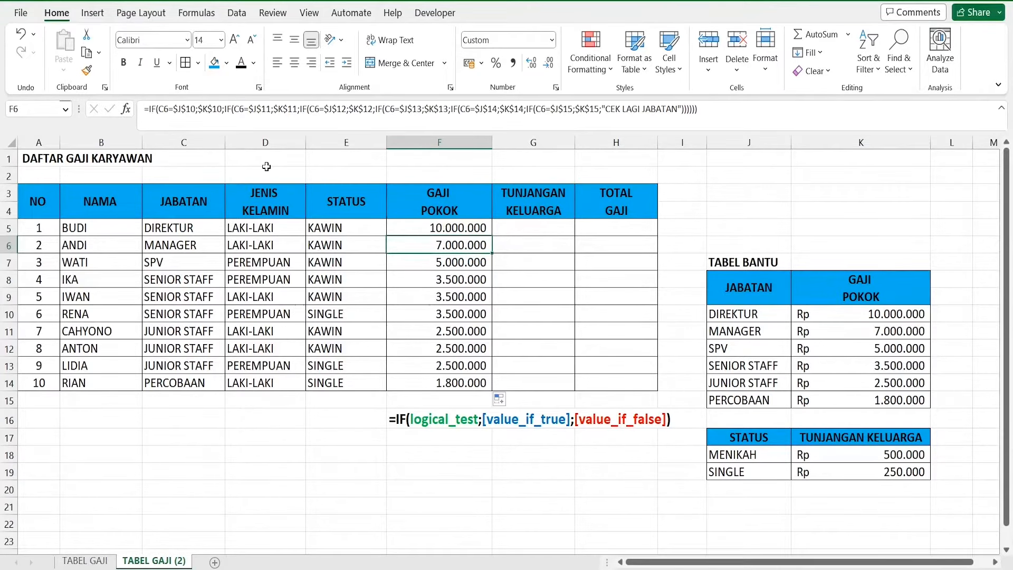
{"action": "key", "text": "Down"}
{"action": "key", "text": "Down"}
{"action": "key", "text": "Down"}
{"action": "key", "text": "Down"}
{"action": "key", "text": "Down"}
- Replace the STATUS in E5 with MENIKAH, matching the wording used in the family allowance helper table
{"action": "left_click", "coordinate": [563, 231]}
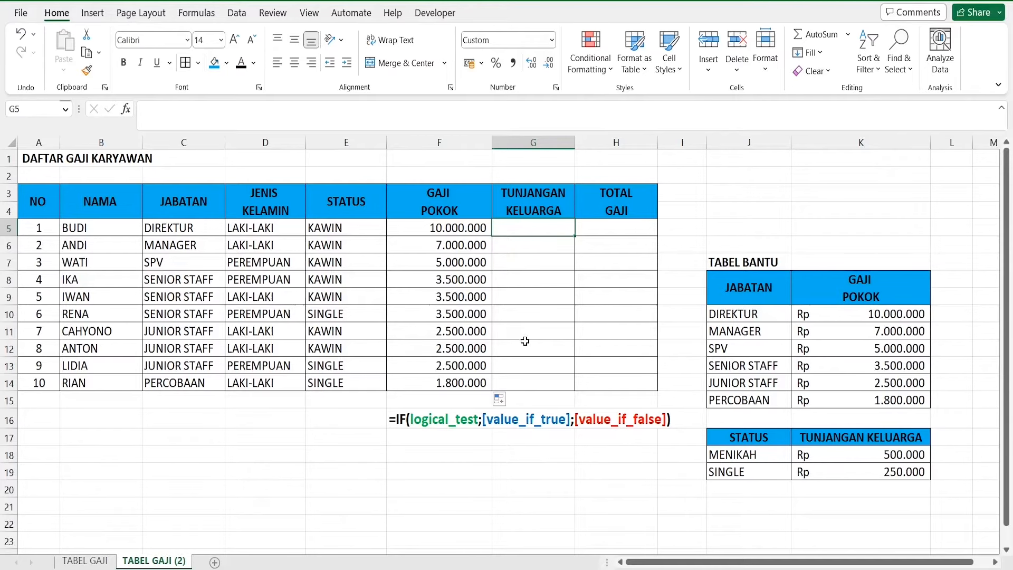
{"action": "left_click", "coordinate": [771, 458]}
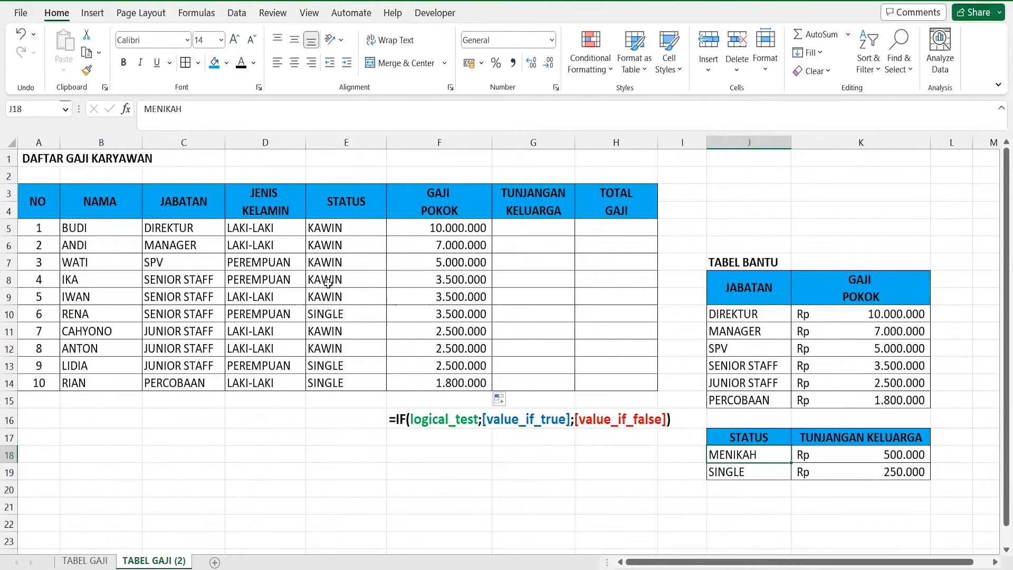
{"action": "left_click", "coordinate": [371, 223]}
{"action": "type", "text": "MENIKAH"}
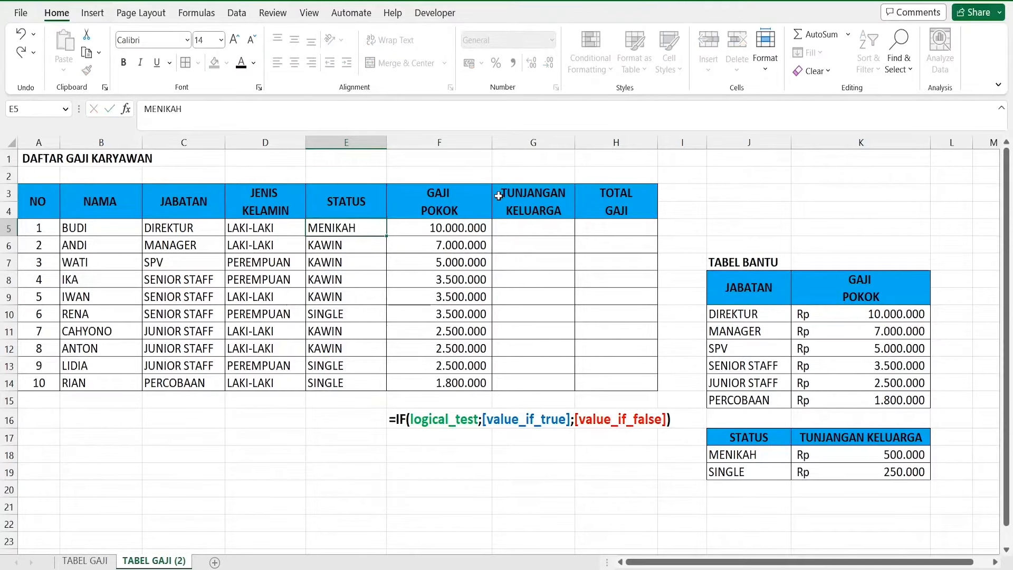
{"action": "key", "text": "Return"}
{"action": "key", "text": "Up"}
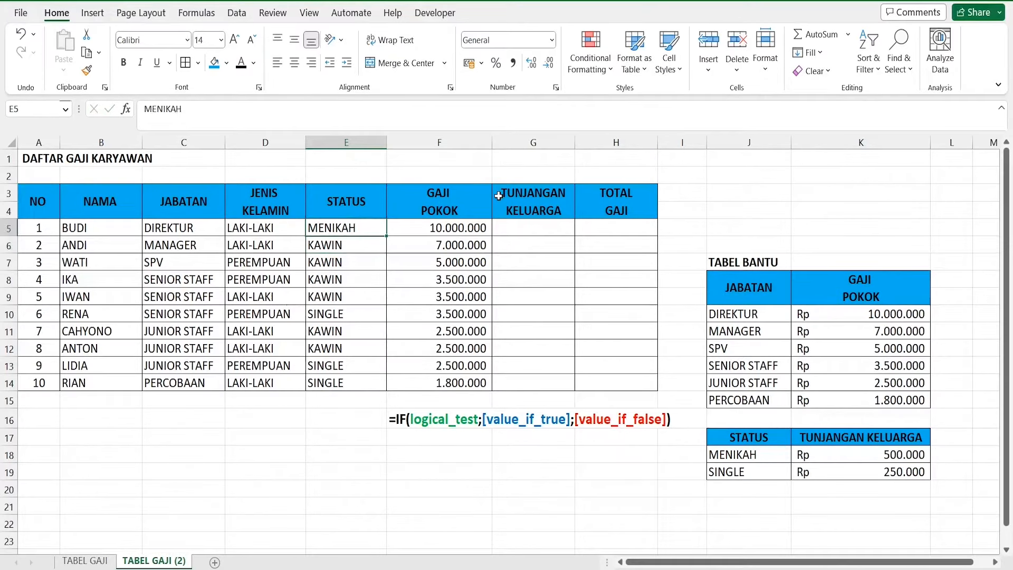
- Copy MENIKAH from E5 into the STATUS cells E6:E9
{"action": "key", "text": "ctrl+c"}
{"action": "key", "text": "Down"}
{"action": "key", "text": "shift+Down"}
{"action": "key", "text": "shift+Down"}
{"action": "key", "text": "shift+Down"}
{"action": "key", "text": "ctrl+v"}
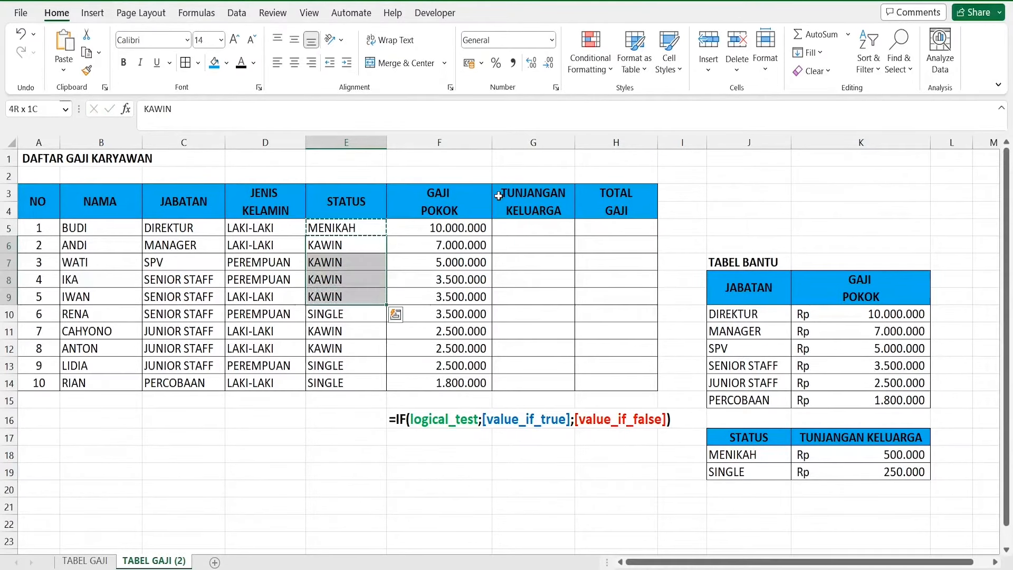
{"action": "key", "text": "Escape"}
- Copy MENIKAH into the remaining KAWIN cells of the STATUS column, E11:E12
{"action": "key", "text": "Down"}
{"action": "key", "text": "Down"}
{"action": "key", "text": "Down"}
{"action": "key", "text": "Down"}
{"action": "key", "text": "Down"}
{"action": "key", "text": "Down"}
{"action": "key", "text": "Up"}
{"action": "key", "text": "Up"}
{"action": "key", "text": "Up"}
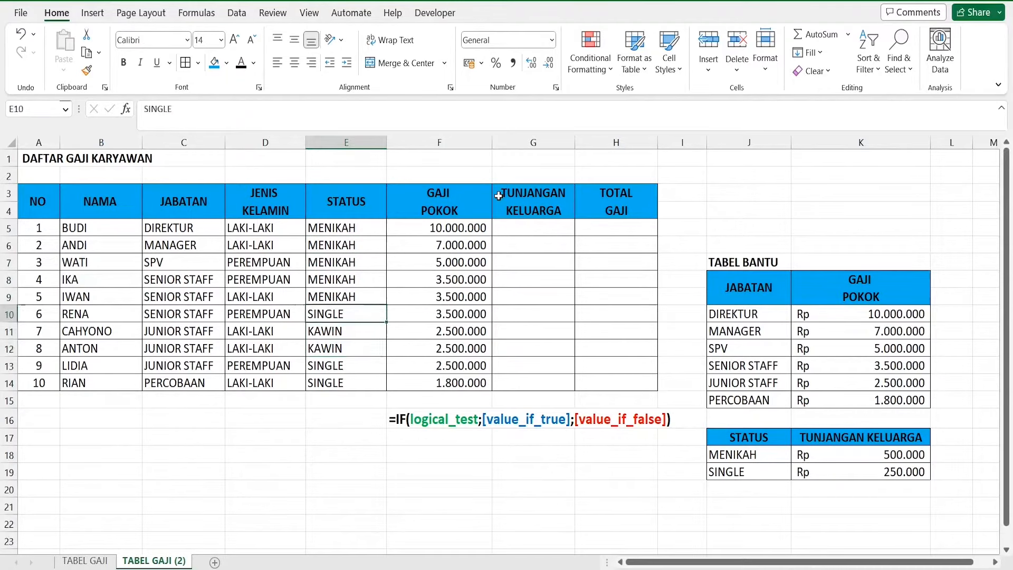
{"action": "key", "text": "ctrl+c"}
{"action": "key", "text": "Down"}
{"action": "key", "text": "Down"}
{"action": "key", "text": "shift+Down"}
{"action": "key", "text": "ctrl+v"}
{"action": "key", "text": "Escape"}
- Compare the updated STATUS entries with the MENIKAH and SINGLE rows of the helper table and review row 5's data
{"action": "left_click", "coordinate": [349, 241]}
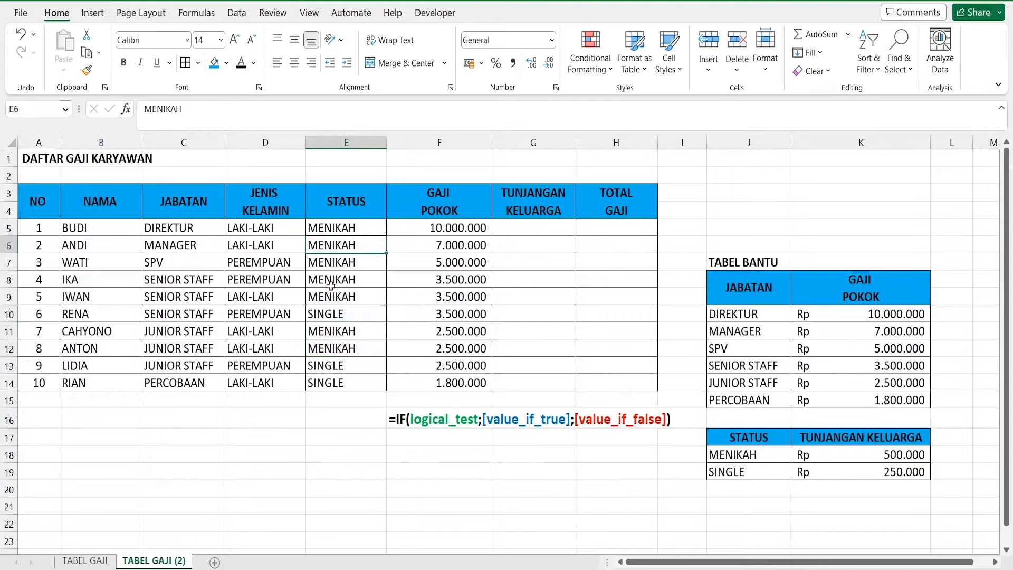
{"action": "left_click", "coordinate": [325, 336]}
{"action": "left_click", "coordinate": [764, 458]}
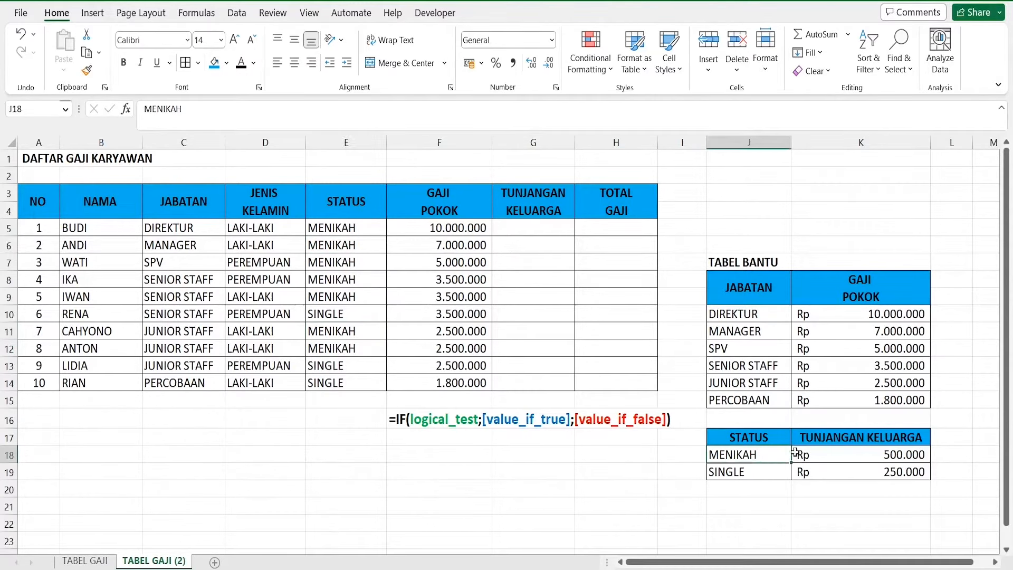
{"action": "left_click", "coordinate": [761, 471]}
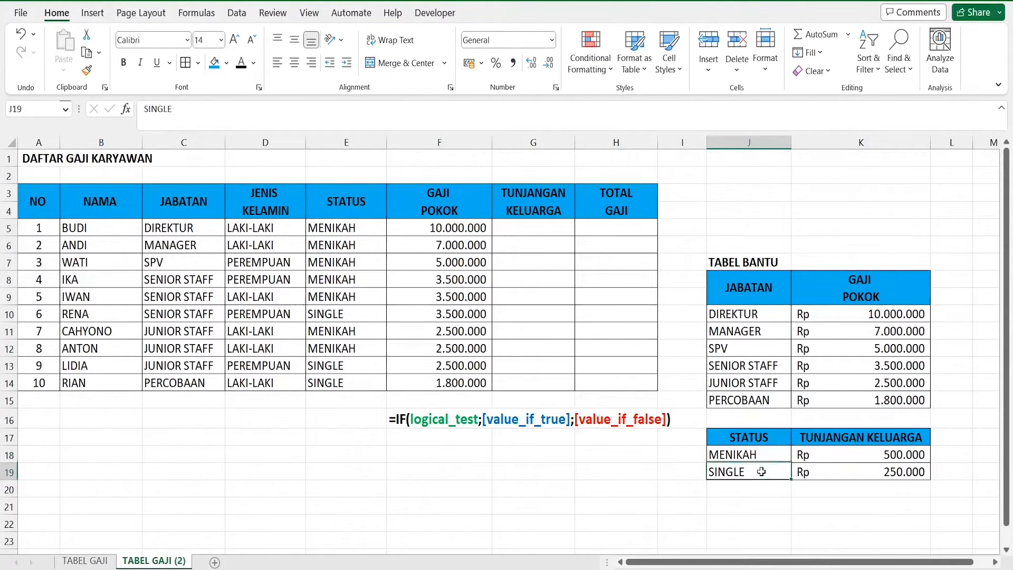
{"action": "left_click", "coordinate": [527, 231]}
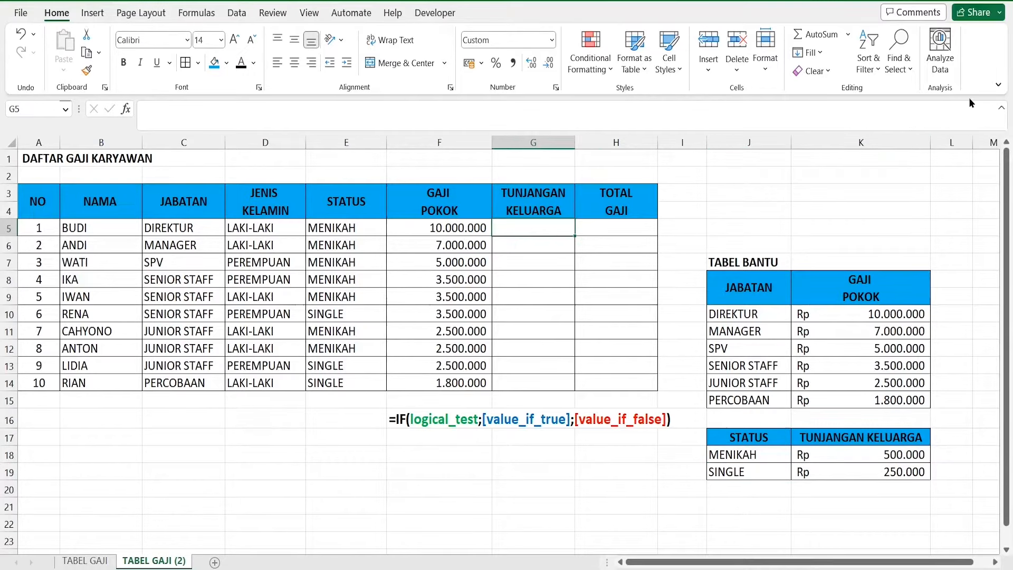
{"action": "key", "text": "Left"}
{"action": "key", "text": "Left"}
{"action": "key", "text": "Left"}
{"action": "key", "text": "Left"}
{"action": "key", "text": "Left"}
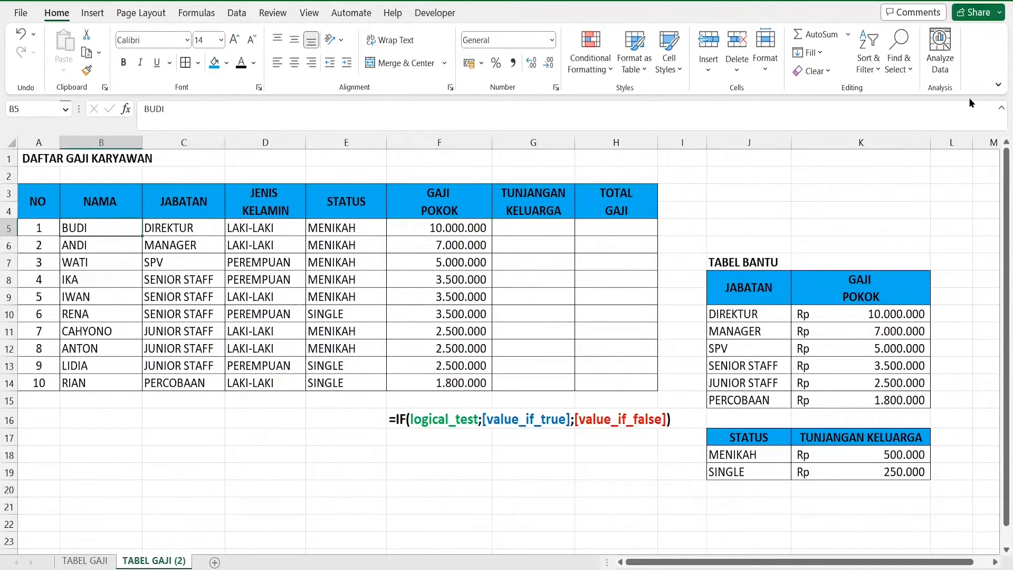
{"action": "key", "text": "Right"}
{"action": "key", "text": "Right"}
{"action": "key", "text": "Right"}
{"action": "key", "text": "Right"}
{"action": "key", "text": "Right"}
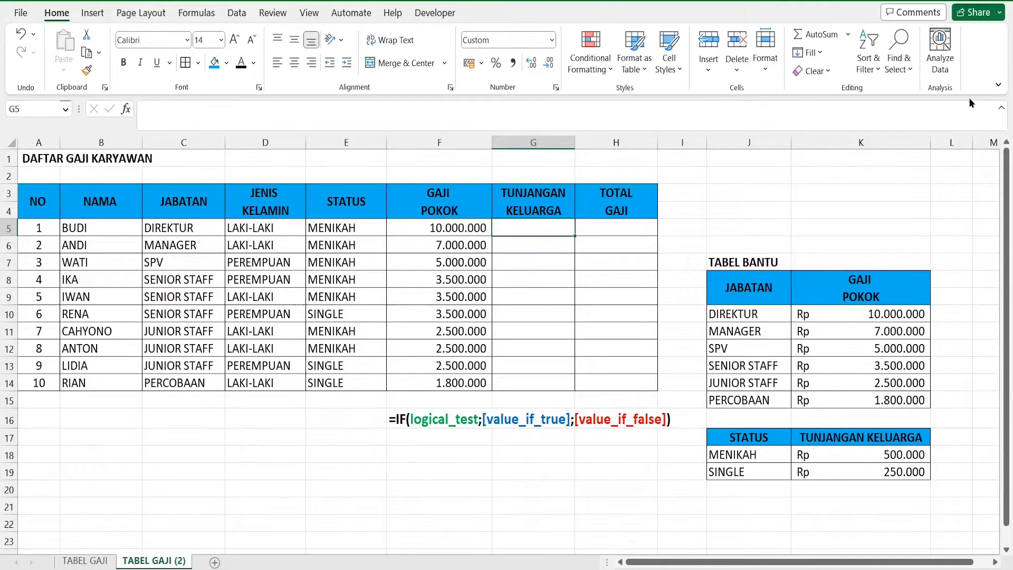
- Start an IF formula in G5 that tests whether E5 equals the absolute reference $J$18
{"action": "type", "text": "=IF("}
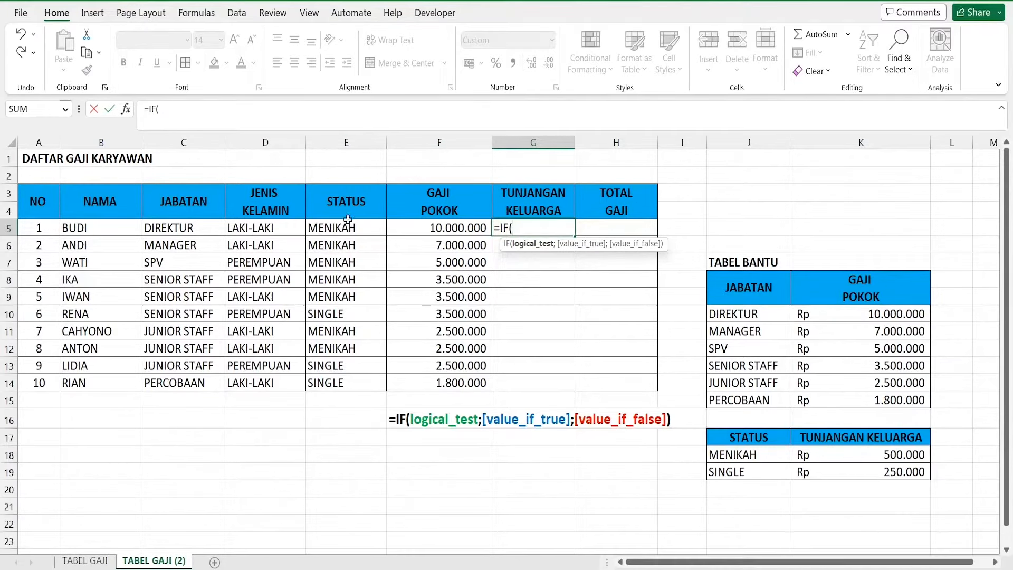
{"action": "left_click", "coordinate": [374, 228]}
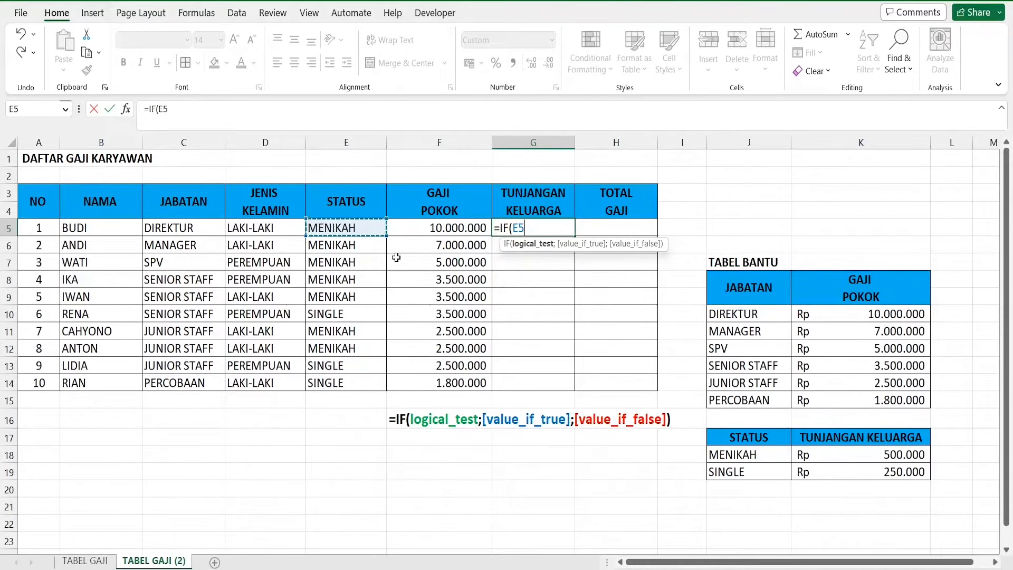
{"action": "type", "text": "="}
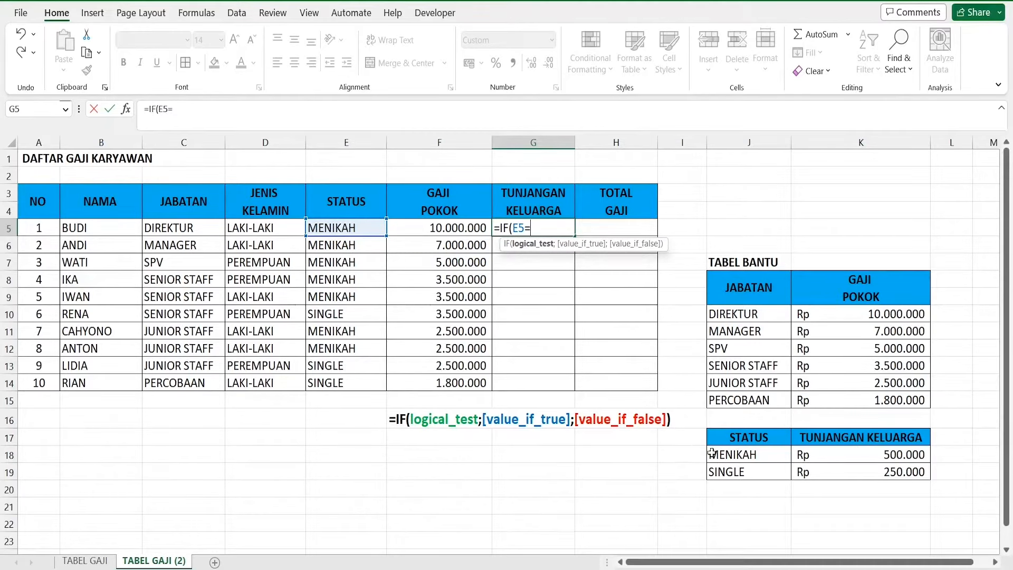
{"action": "left_click", "coordinate": [778, 457]}
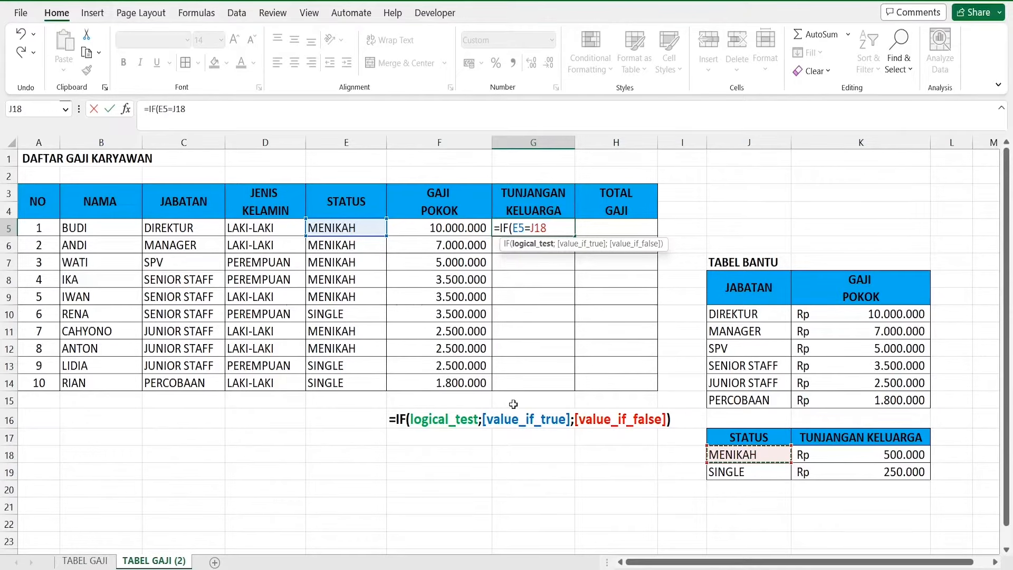
{"action": "key", "text": "F4"}
{"action": "type", "text": ";"}
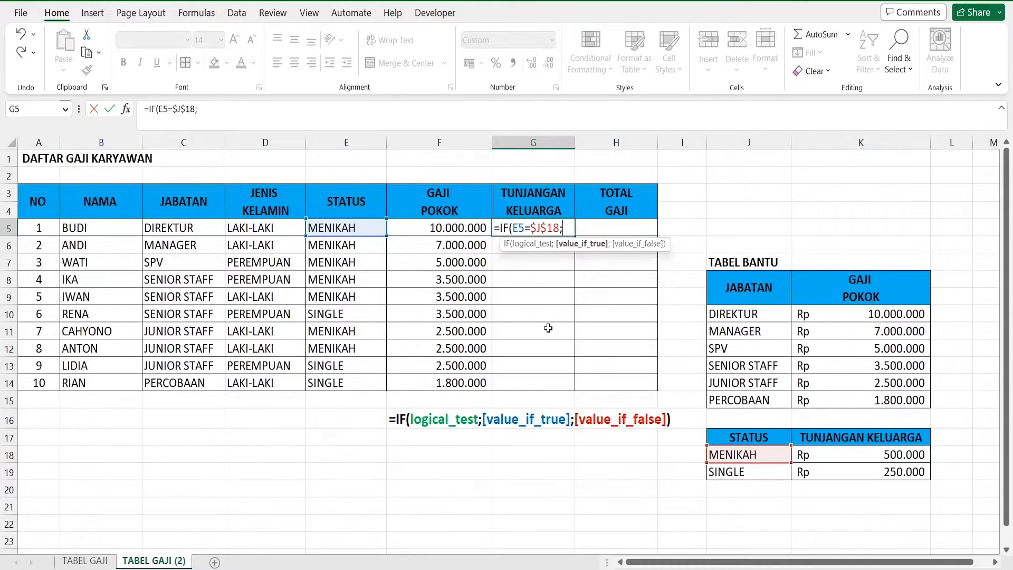
- Finish the G5 formula with $K$18 as the true value and $K$19 as the false value, and enter it
{"action": "left_click", "coordinate": [832, 455]}
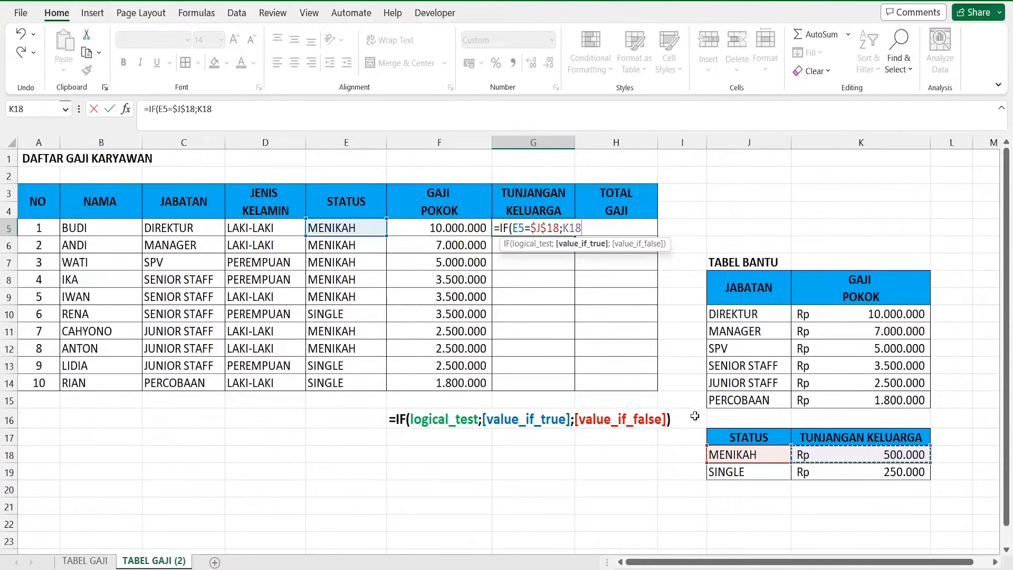
{"action": "key", "text": "F4"}
{"action": "type", "text": ";"}
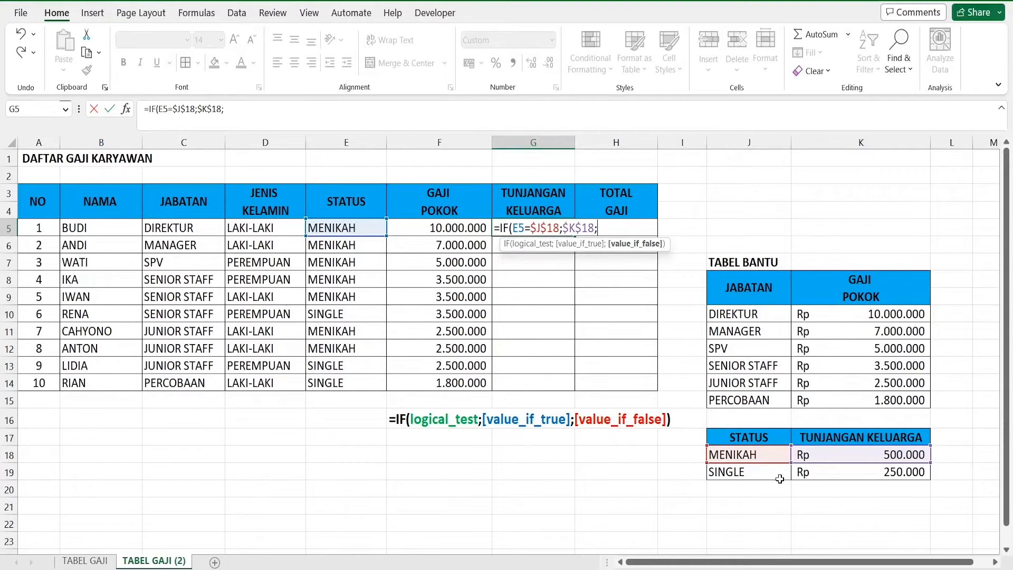
{"action": "left_click", "coordinate": [832, 473]}
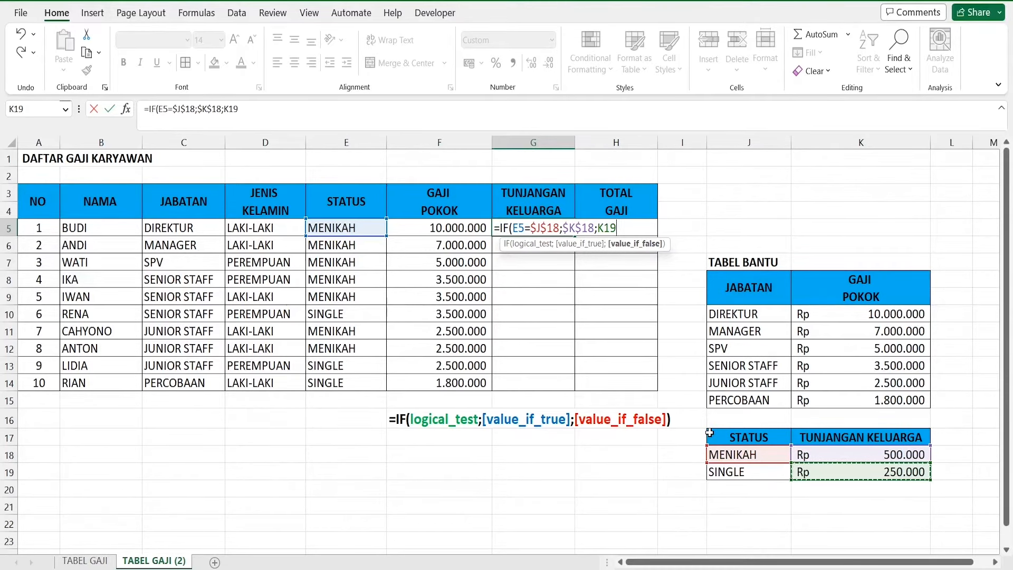
{"action": "key", "text": "F4"}
{"action": "type", "text": ")"}
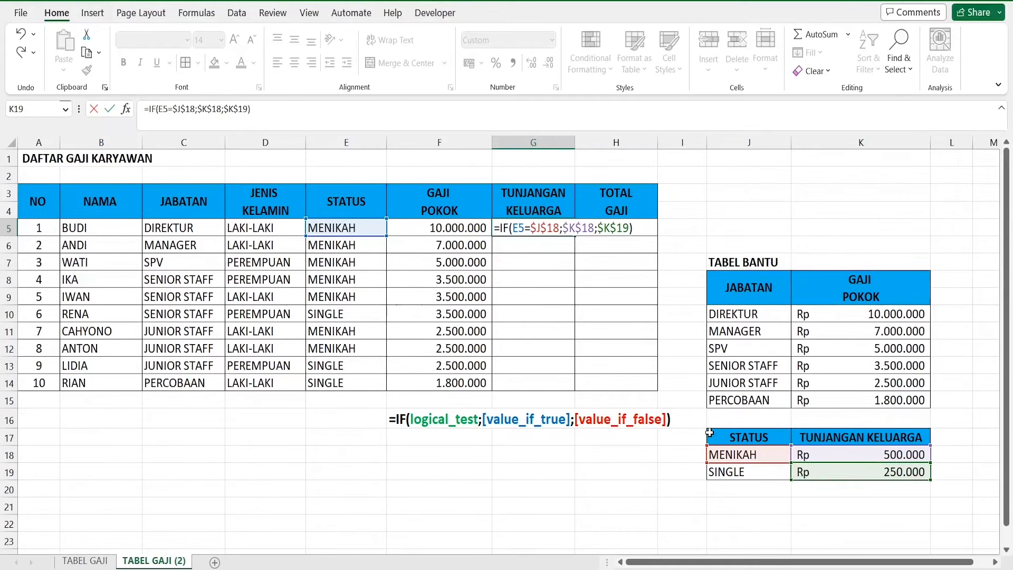
{"action": "key", "text": "Return"}
{"action": "key", "text": "Up"}
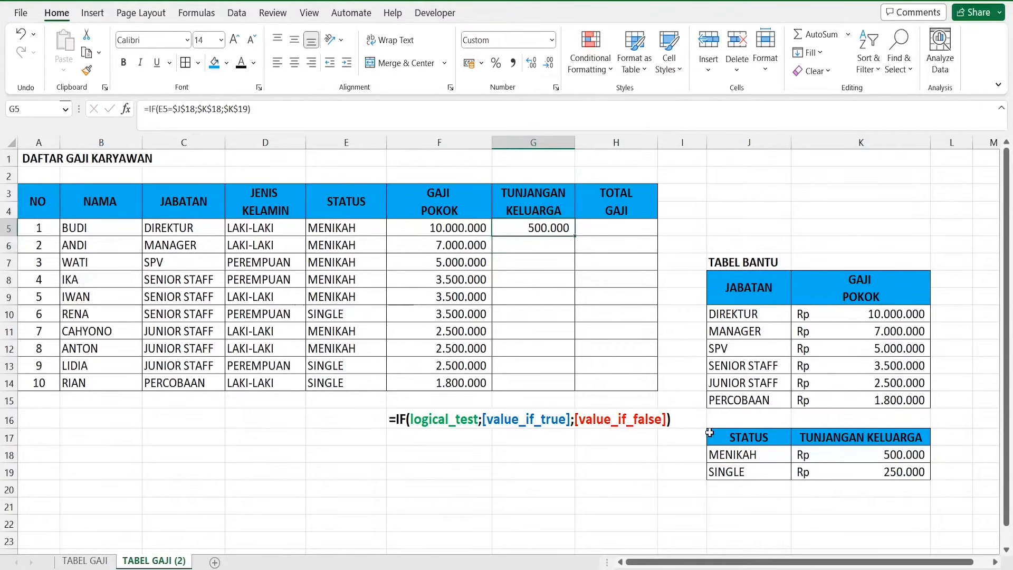
- Check the TUNJANGAN KELUARGA result in G5 against row 5's STATUS and the MENIKAH allowance in the helper table
{"action": "key", "text": "Left"}
{"action": "key", "text": "Left"}
{"action": "key", "text": "Left"}
{"action": "key", "text": "Left"}
{"action": "key", "text": "Right"}
{"action": "key", "text": "Right"}
{"action": "key", "text": "Right"}
{"action": "key", "text": "Right"}
{"action": "key", "text": "Left"}
{"action": "key", "text": "Left"}
{"action": "key", "text": "Left"}
{"action": "key", "text": "Left"}
{"action": "key", "text": "Left"}
{"action": "key", "text": "Right"}
{"action": "key", "text": "Right"}
{"action": "key", "text": "Right"}
{"action": "key", "text": "Right"}
{"action": "key", "text": "Right"}
{"action": "left_click", "coordinate": [840, 460]}
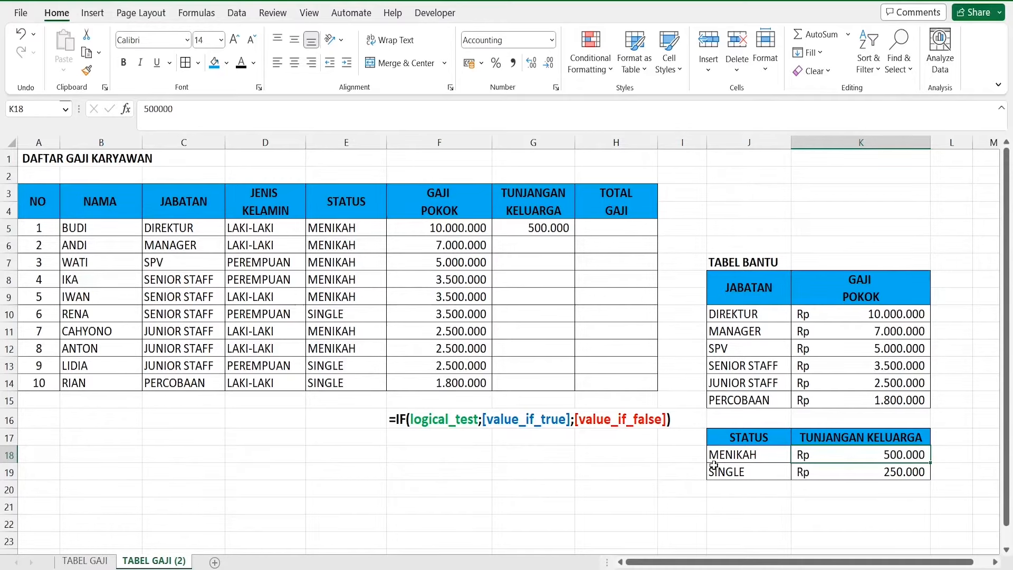
- Copy the IF formula from G5 down the TUNJANGAN KELUARGA column to G14
{"action": "left_click", "coordinate": [533, 227]}
{"action": "double_click", "coordinate": [576, 232]}
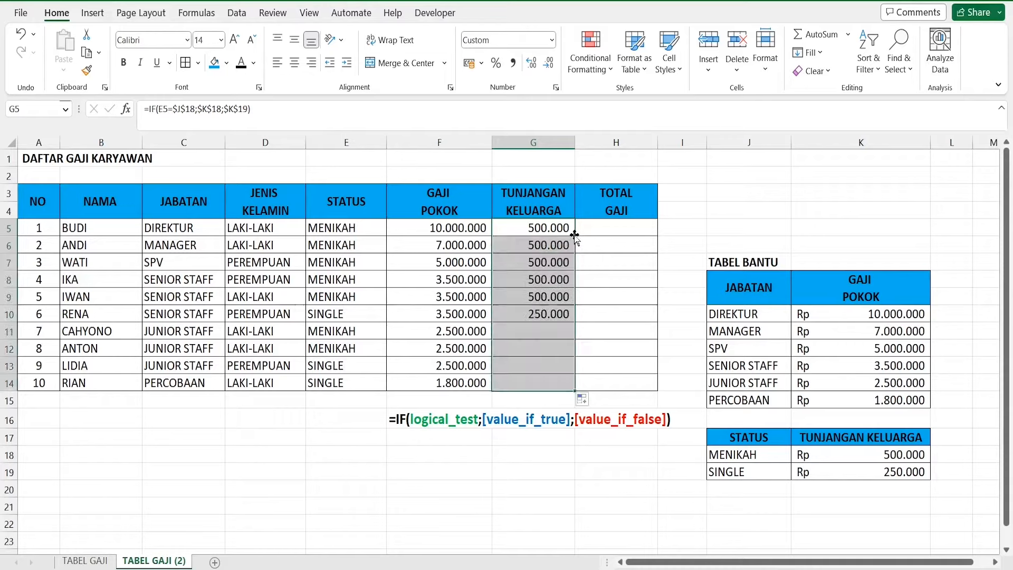
{"action": "left_click", "coordinate": [513, 243]}
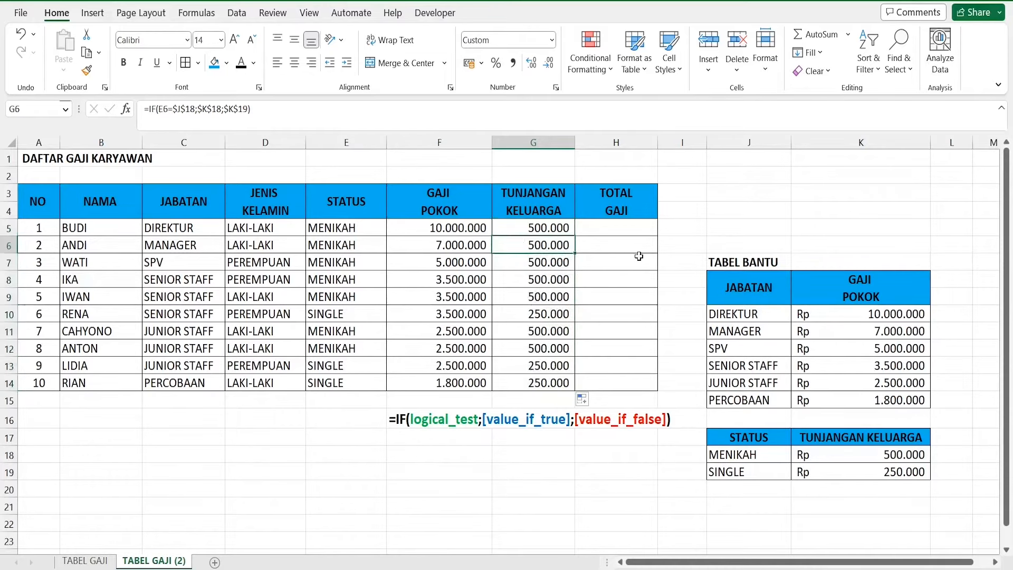
- Check the copied TUNJANGAN KELUARGA formulas against each employee's STATUS and the SINGLE and MENIKAH allowances
{"action": "key", "text": "Down"}
{"action": "key", "text": "Down"}
{"action": "key", "text": "Down"}
{"action": "key", "text": "Down"}
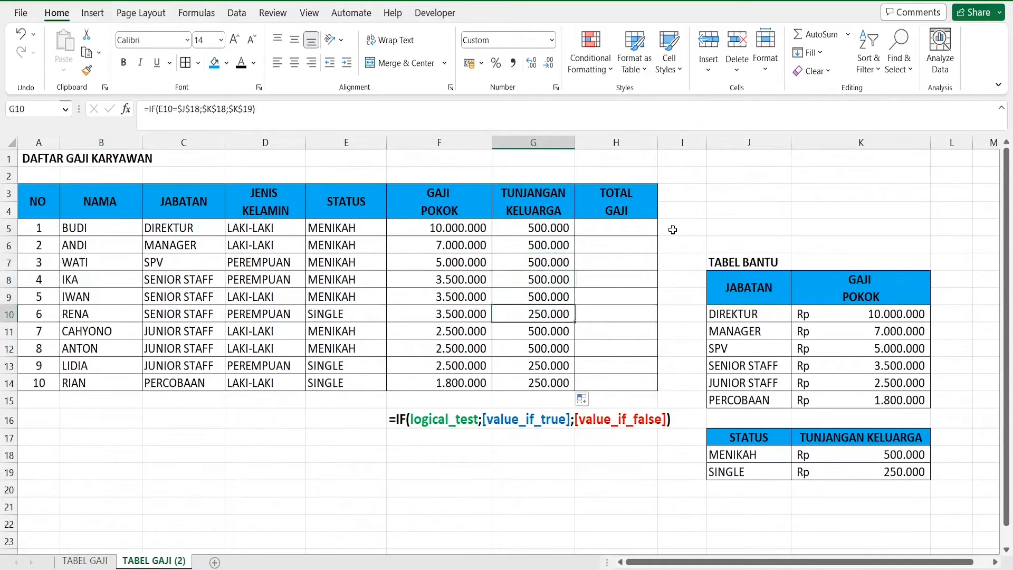
{"action": "key", "text": "Up"}
{"action": "key", "text": "Up"}
{"action": "key", "text": "Left"}
{"action": "key", "text": "Left"}
{"action": "key", "text": "Down"}
{"action": "key", "text": "Right"}
{"action": "key", "text": "Right"}
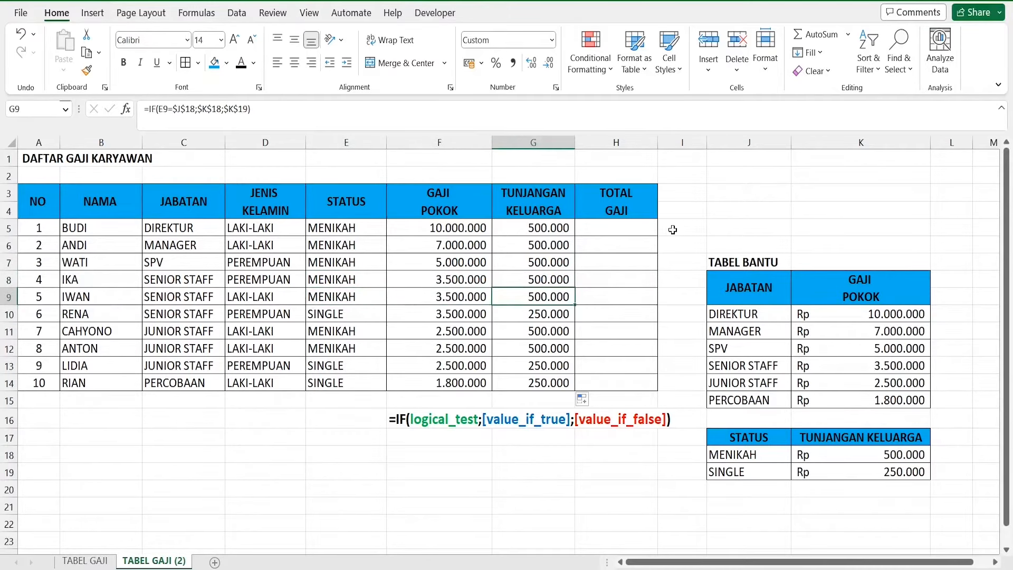
{"action": "left_click", "coordinate": [852, 464]}
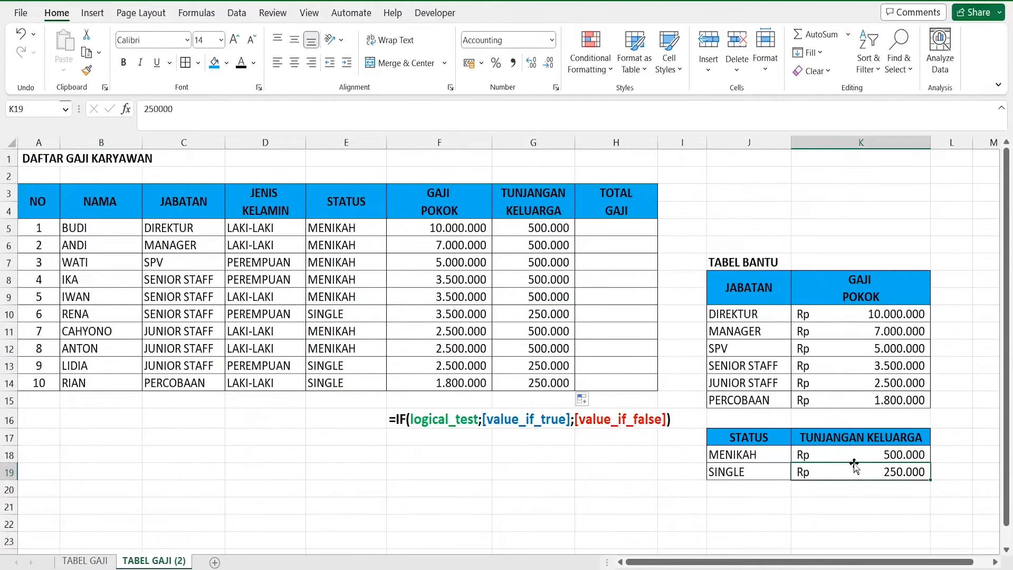
- Change the JABATAN in C11 to SATPAM to test the false value of the GAJI POKOK formula in F11
{"action": "left_click", "coordinate": [437, 262]}
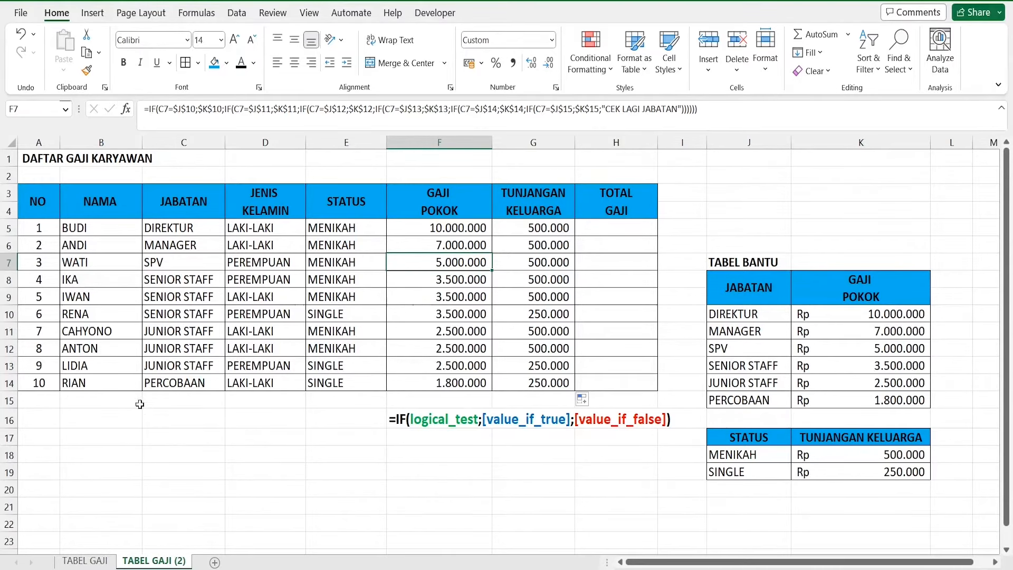
{"action": "left_click", "coordinate": [149, 332]}
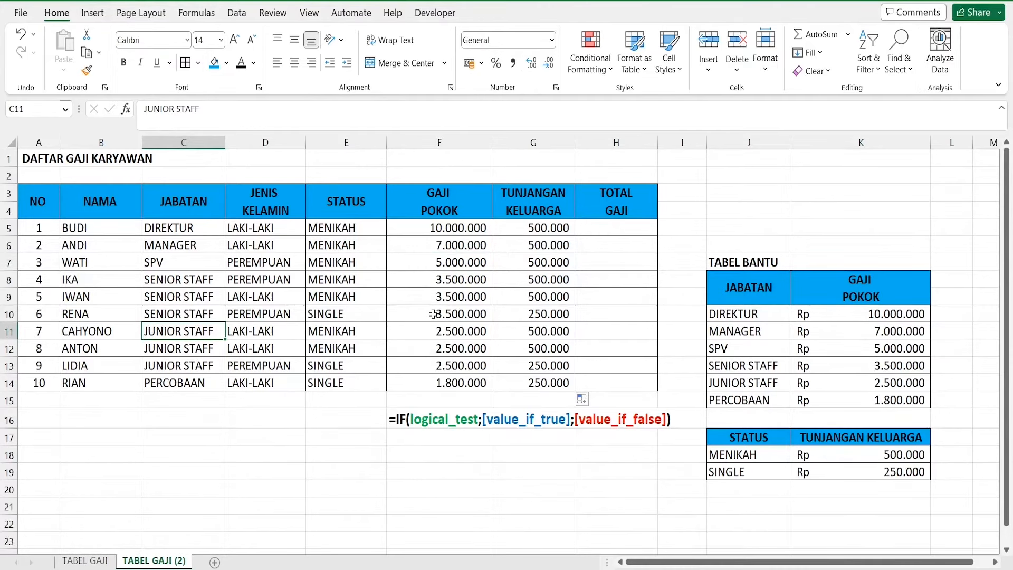
{"action": "type", "text": "SATPAM"}
{"action": "key", "text": "Return"}
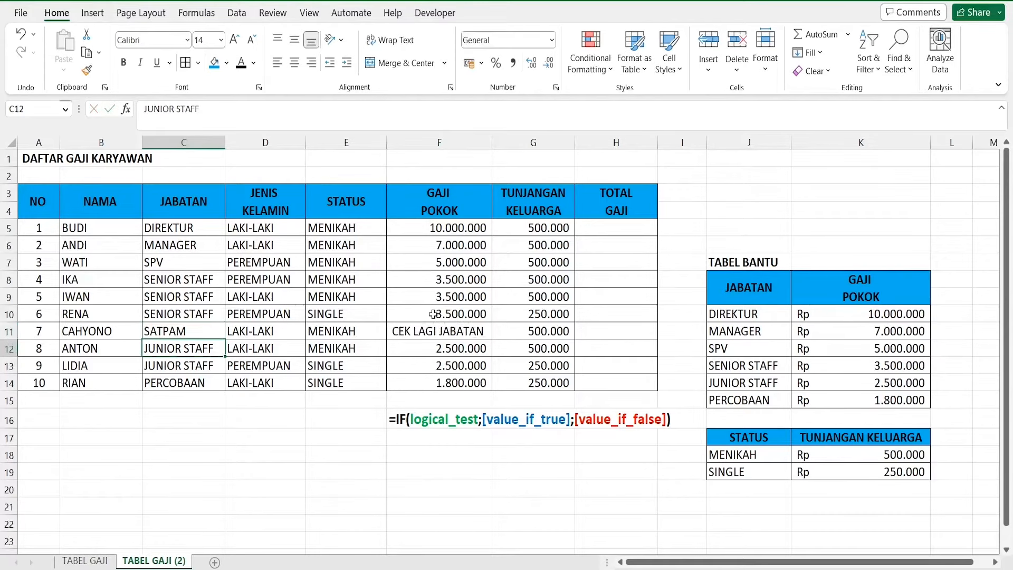
{"action": "left_click", "coordinate": [423, 332]}
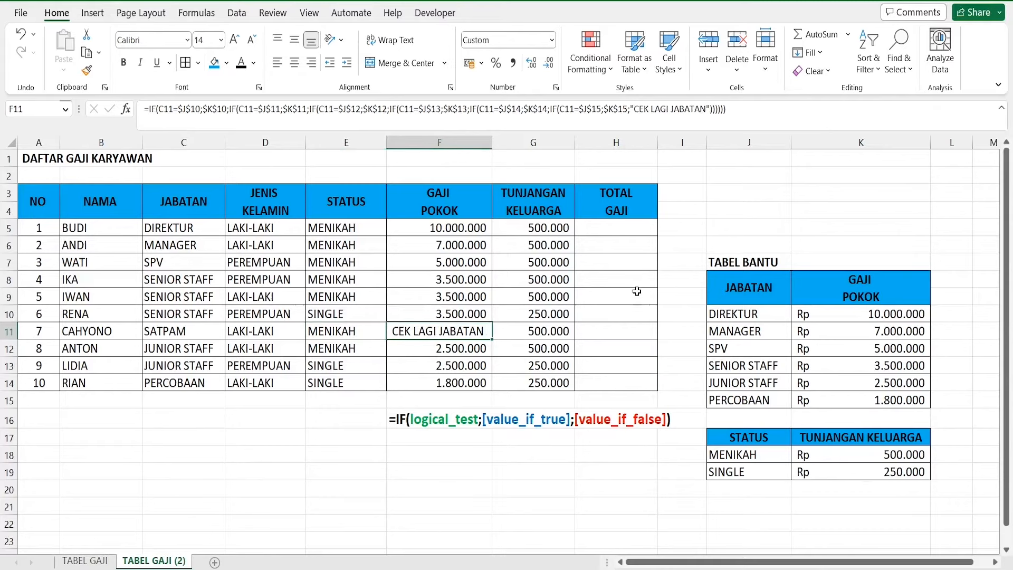
- Examine the JABATAN entries in J10:J15 and their GAJI POKOK values in the helper table
{"action": "left_click", "coordinate": [772, 314]}
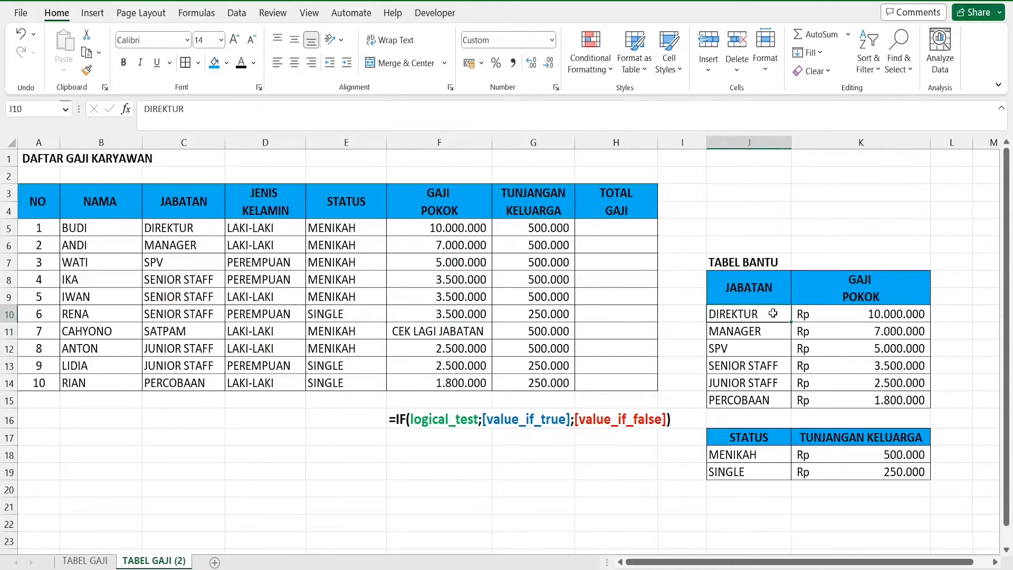
{"action": "left_click_drag", "start_coordinate": [773, 314], "coordinate": [764, 400]}
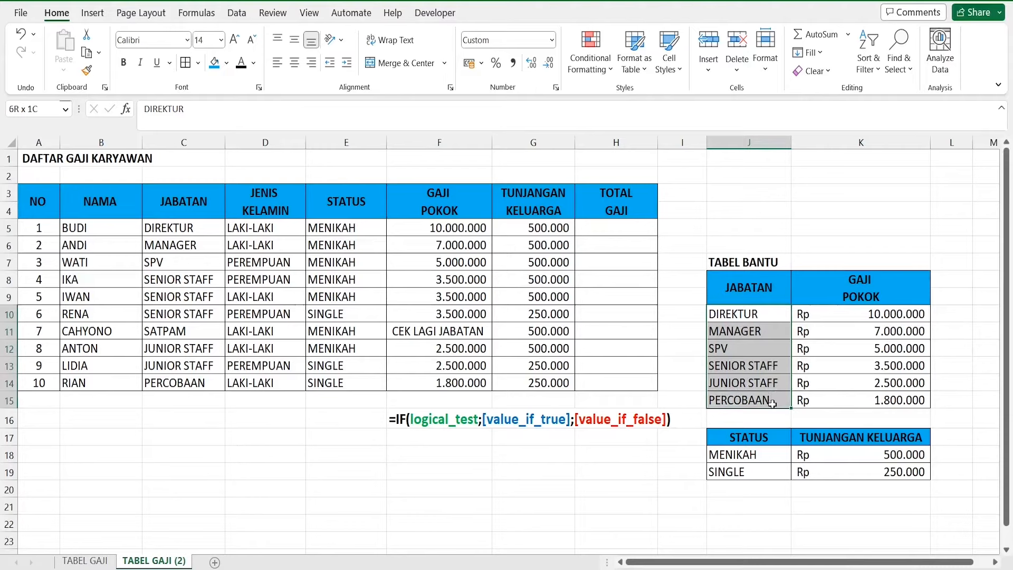
{"action": "left_click", "coordinate": [830, 392]}
{"action": "left_click", "coordinate": [765, 317]}
{"action": "left_click", "coordinate": [824, 316]}
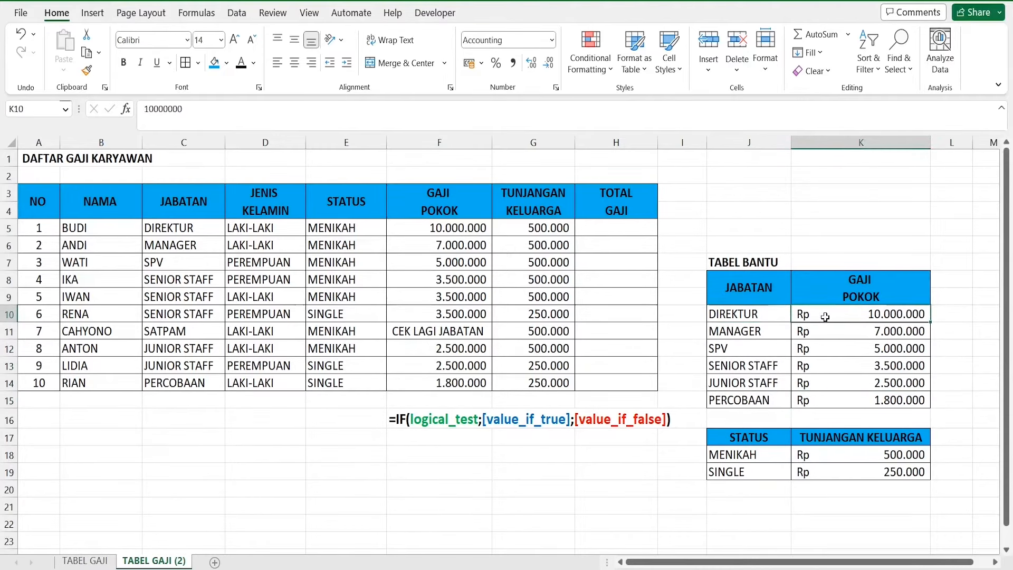
- Review the JABATAN and GAJI POKOK entries in the helper table and restore the JABATAN in C11 to JUNIOR STAFF
{"action": "left_click", "coordinate": [847, 342]}
{"action": "left_click", "coordinate": [738, 401]}
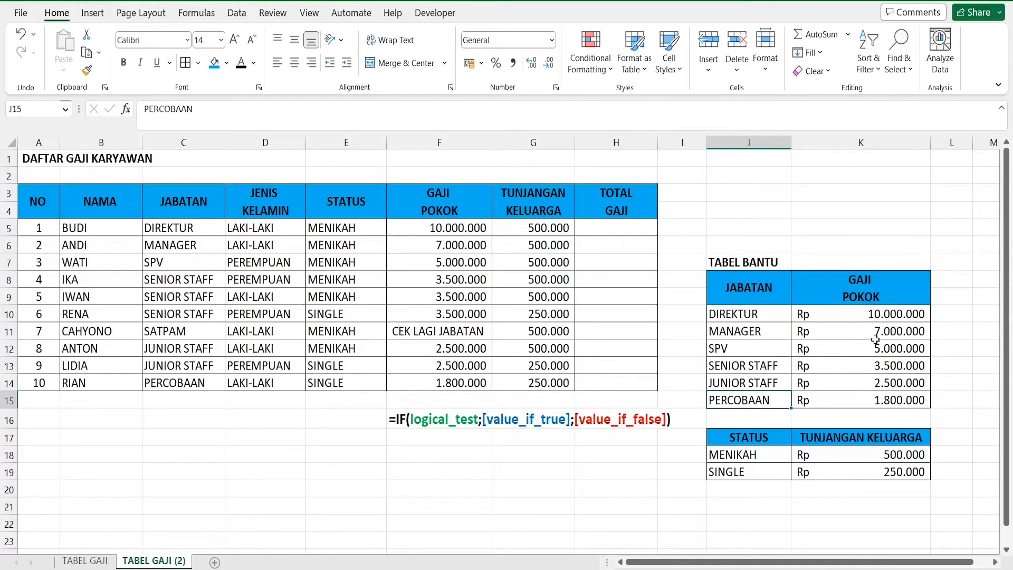
{"action": "key", "text": "Right"}
{"action": "key", "text": "Left"}
- Examine the GAJI POKOK and TUNJANGAN KELUARGA cells in row 5 that make up the first employee's TOTAL GAJI
{"action": "left_click", "coordinate": [461, 244]}
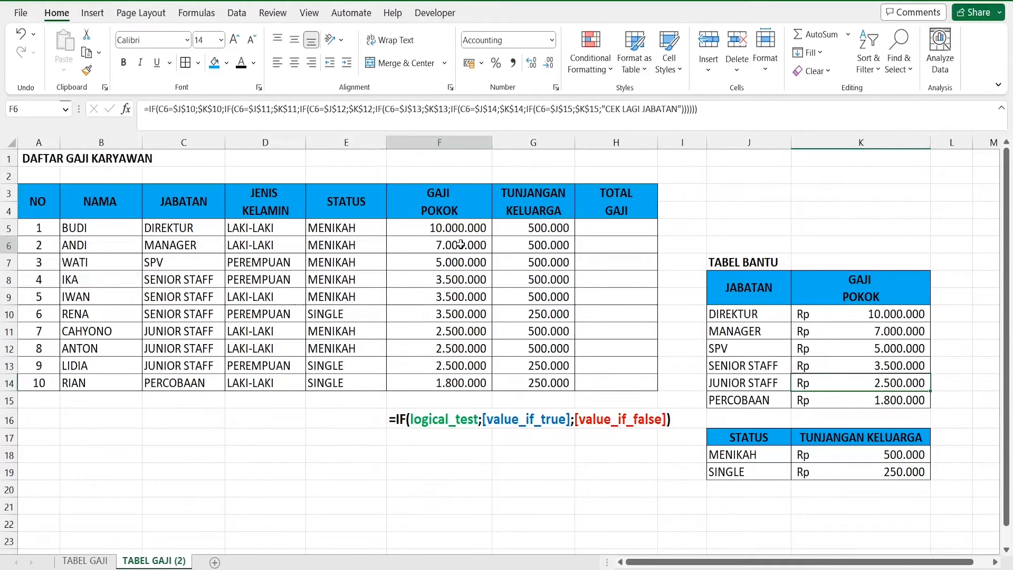
{"action": "left_click", "coordinate": [467, 154]}
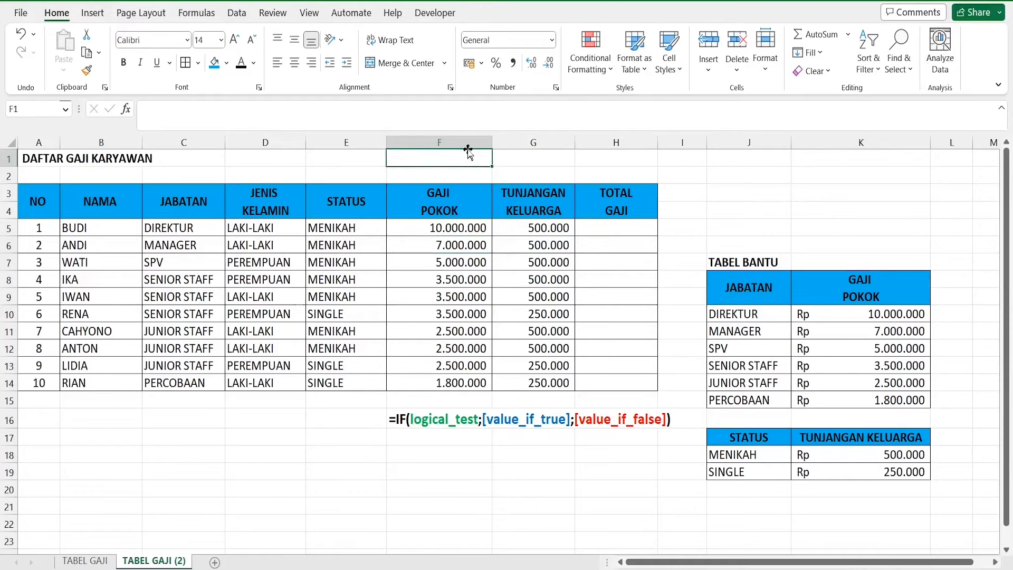
{"action": "left_click", "coordinate": [530, 153]}
{"action": "left_click", "coordinate": [526, 226]}
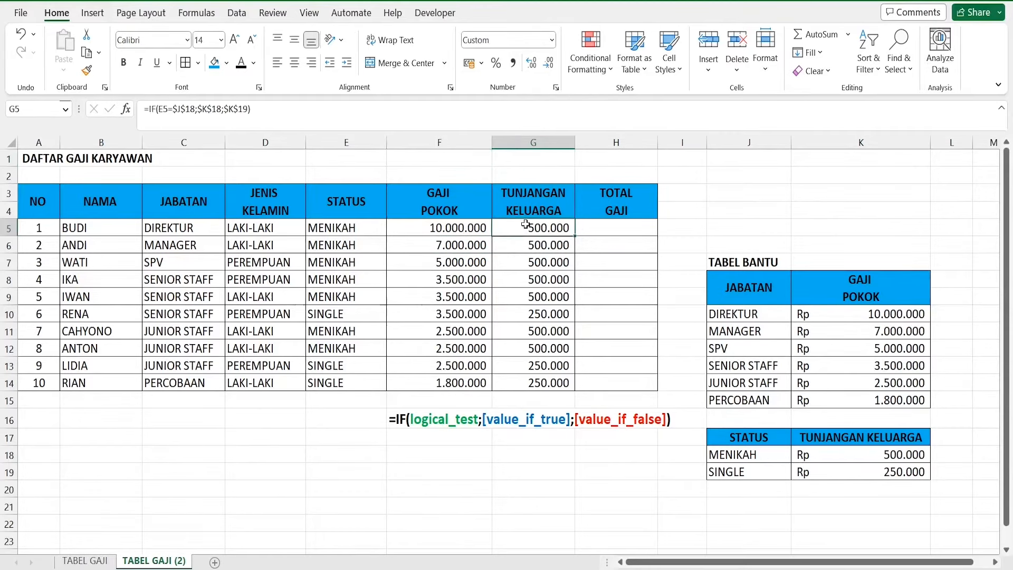
{"action": "left_click", "coordinate": [611, 225]}
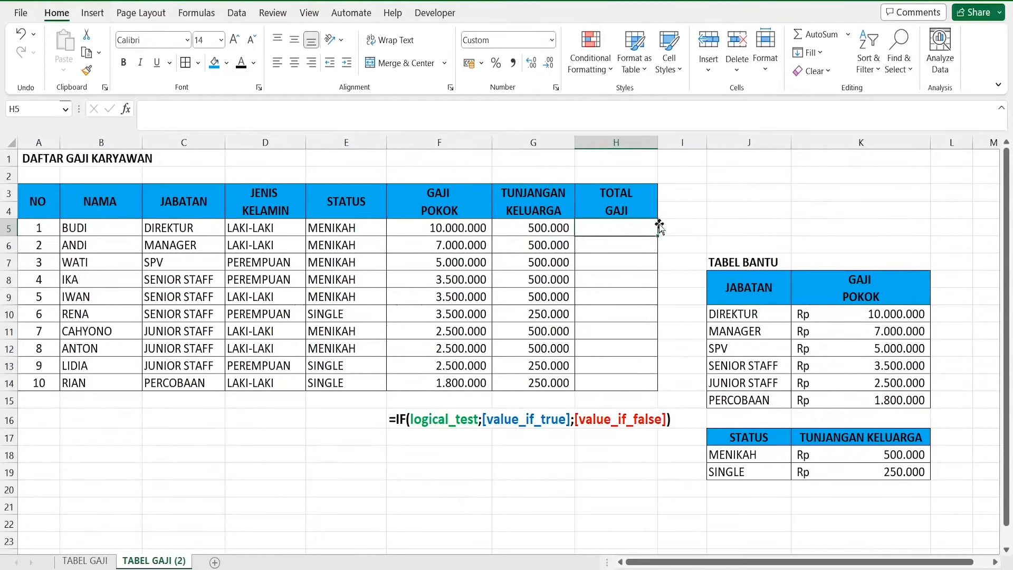
{"action": "left_click", "coordinate": [419, 228]}
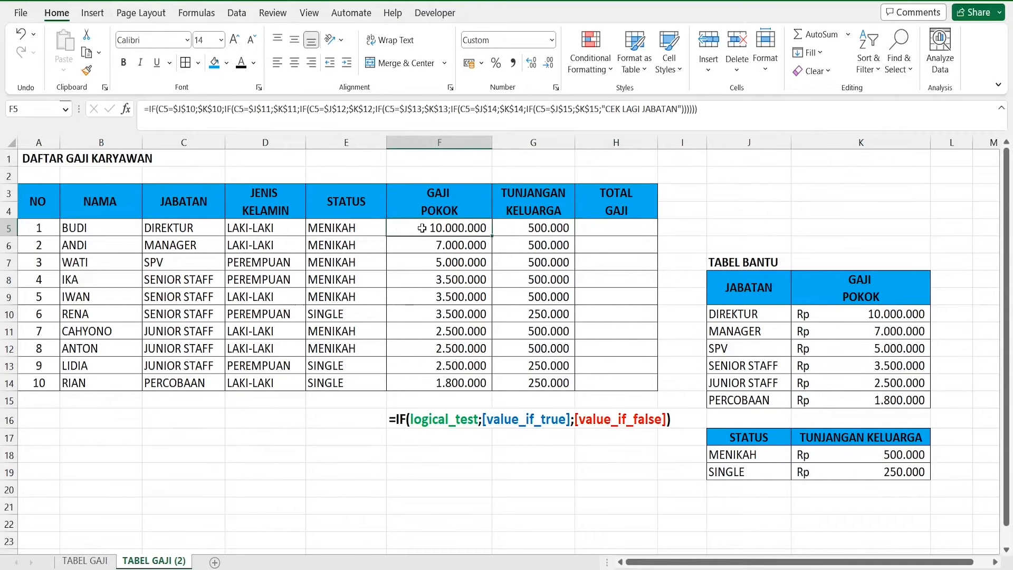
{"action": "left_click", "coordinate": [501, 224]}
{"action": "left_click", "coordinate": [625, 232]}
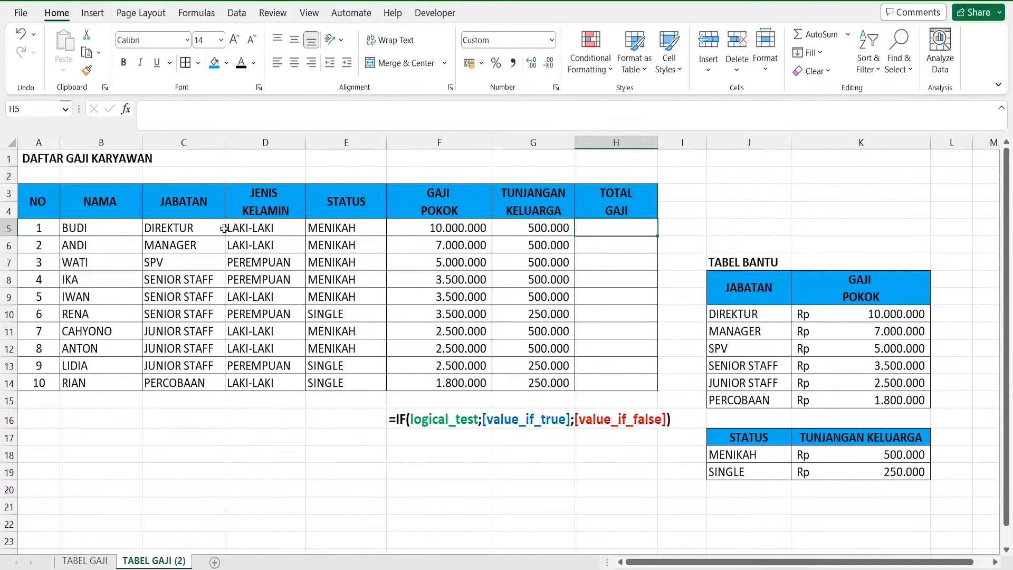
{"action": "left_click", "coordinate": [8, 231]}
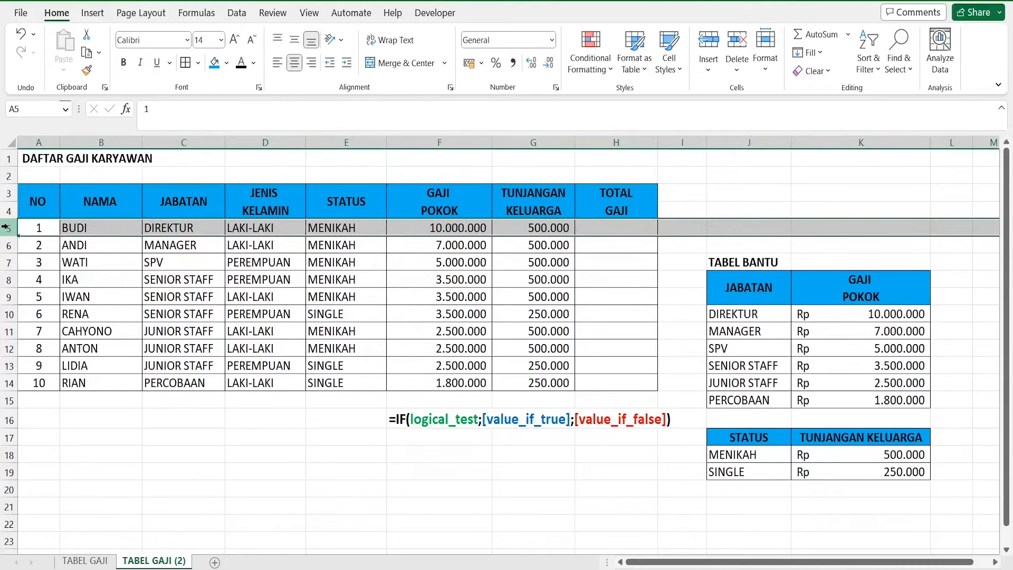
{"action": "left_click", "coordinate": [601, 232]}
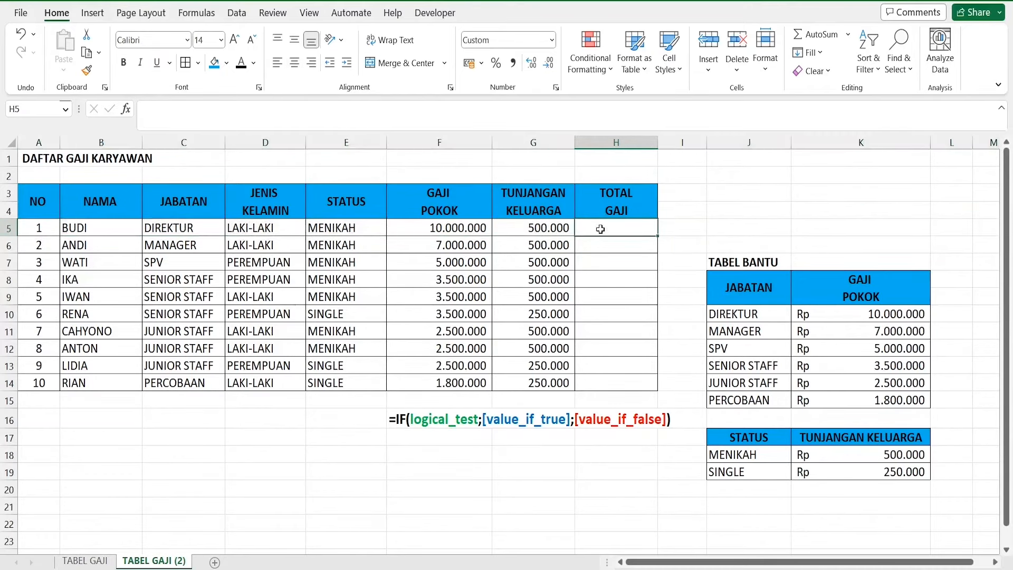
{"action": "left_click", "coordinate": [401, 228]}
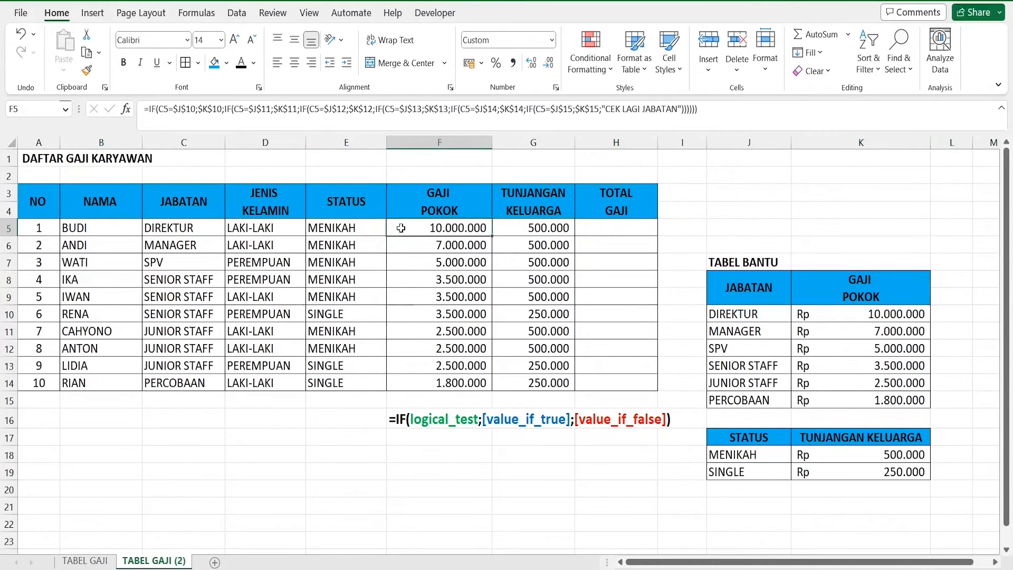
{"action": "left_click", "coordinate": [503, 225]}
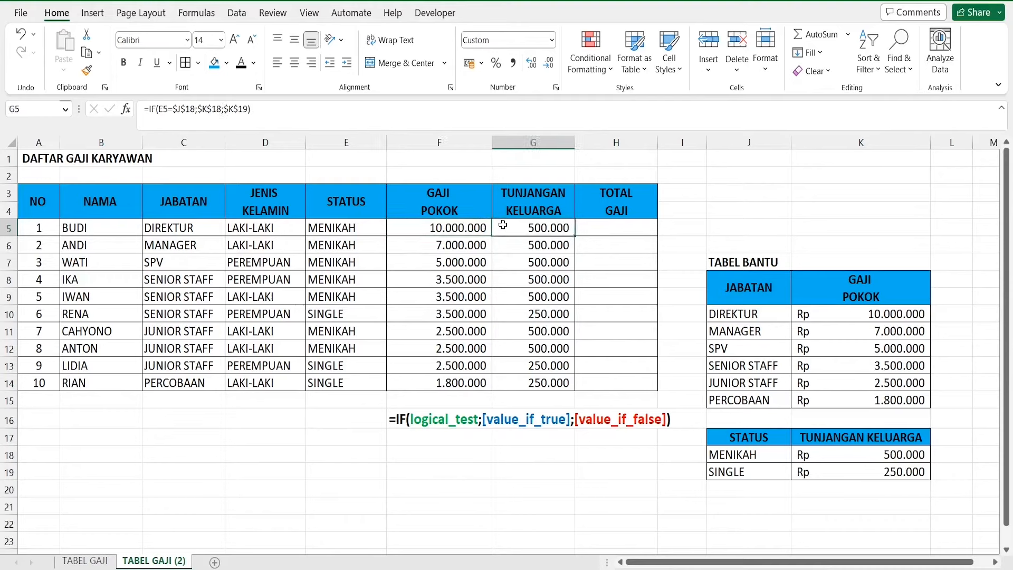
- Enter the formula =SUM(F5:G5) in H5 to total the first employee's GAJI POKOK and TUNJANGAN KELUARGA
{"action": "left_click", "coordinate": [586, 229]}
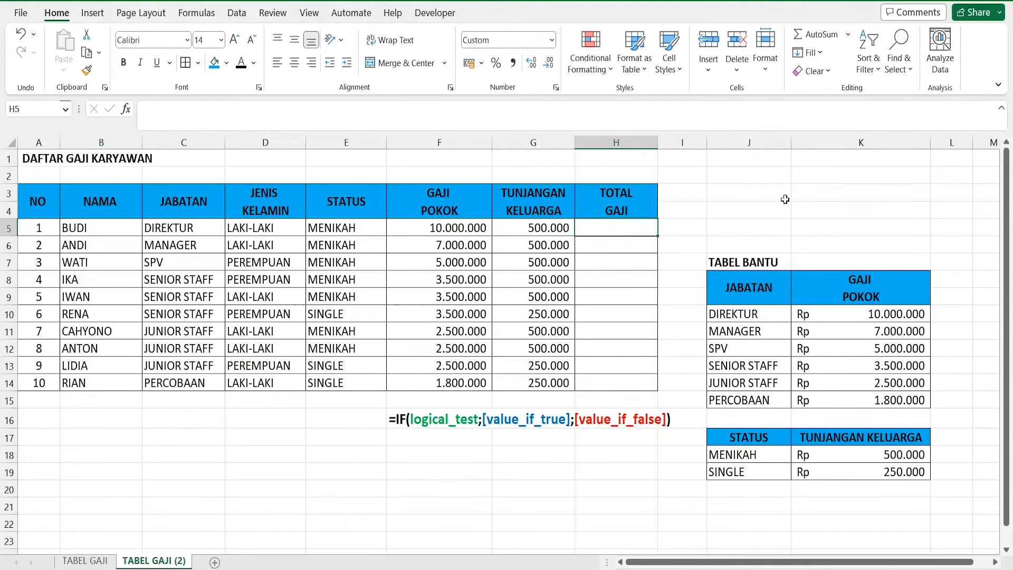
{"action": "type", "text": "=SUM("}
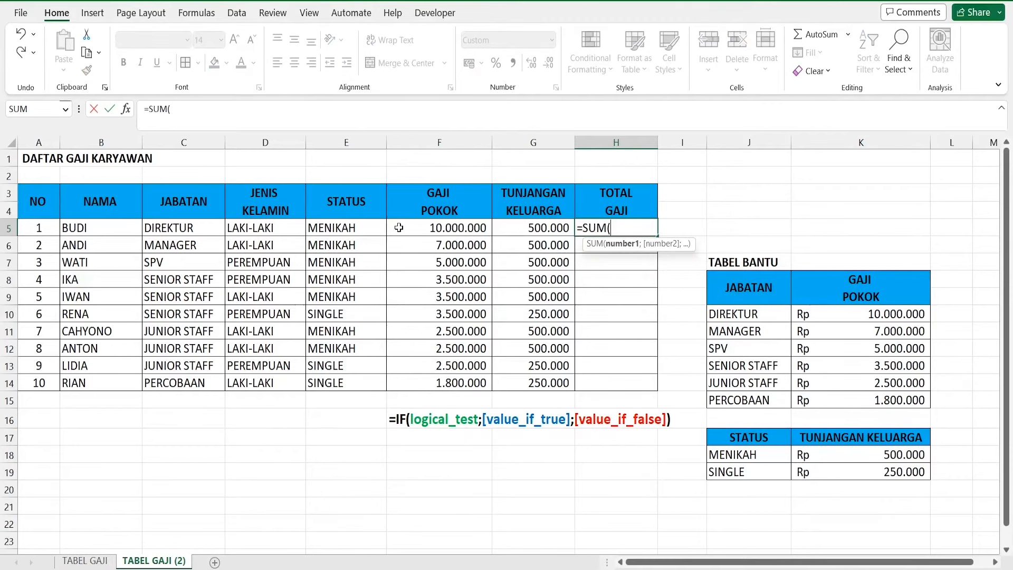
{"action": "left_click_drag", "start_coordinate": [398, 227], "coordinate": [500, 225]}
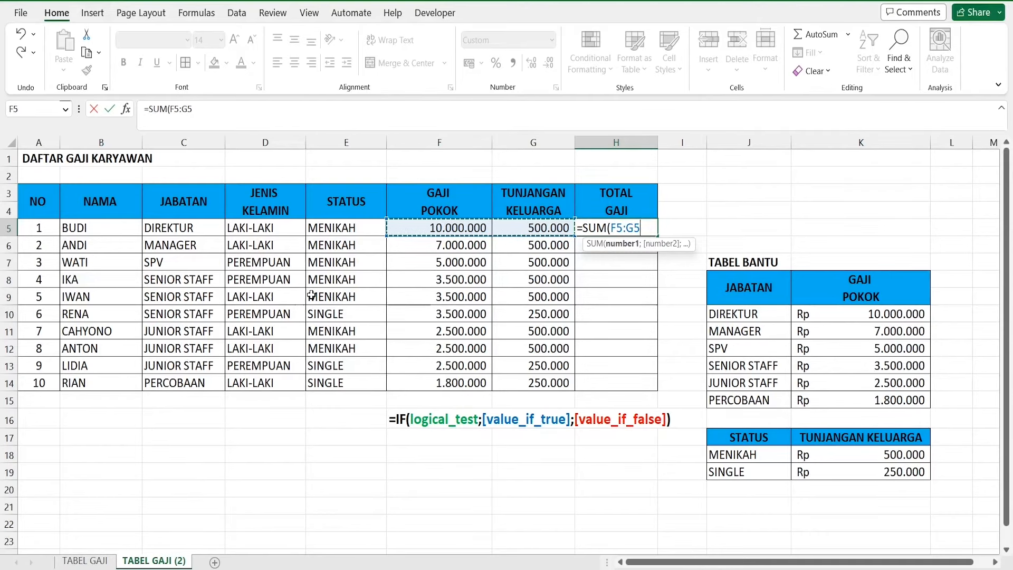
{"action": "type", "text": ")"}
{"action": "key", "text": "Return"}
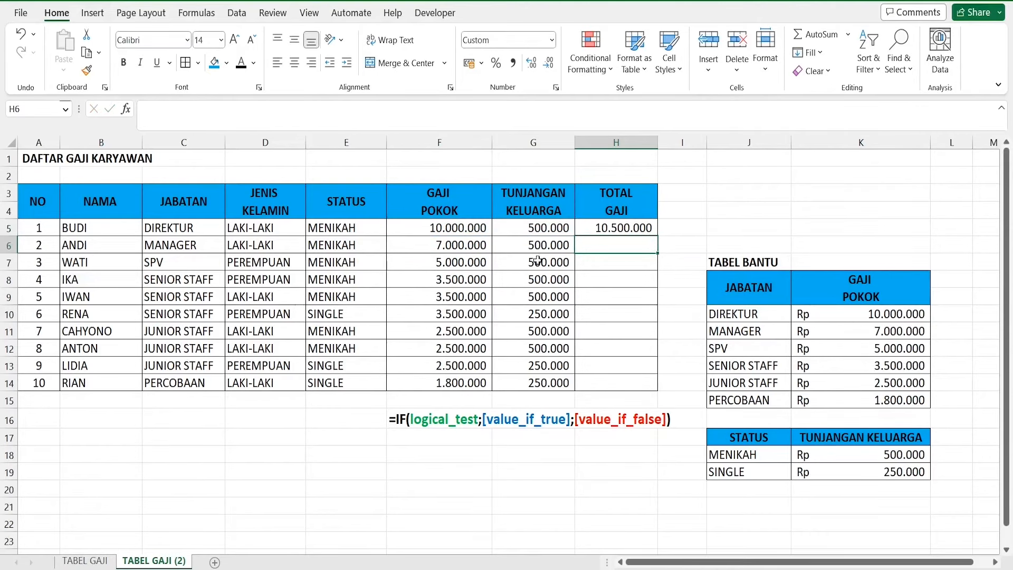
- Check the TOTAL GAJI in H5 against the JABATAN, STATUS, GAJI POKOK and TUNJANGAN KELUARGA in row 5
{"action": "left_click", "coordinate": [582, 227]}
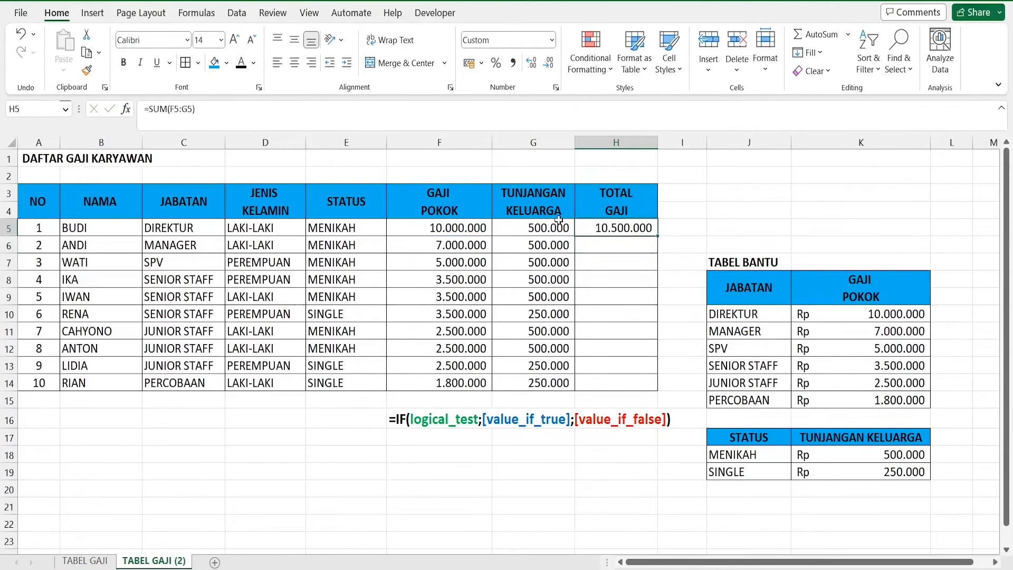
{"action": "left_click", "coordinate": [9, 228]}
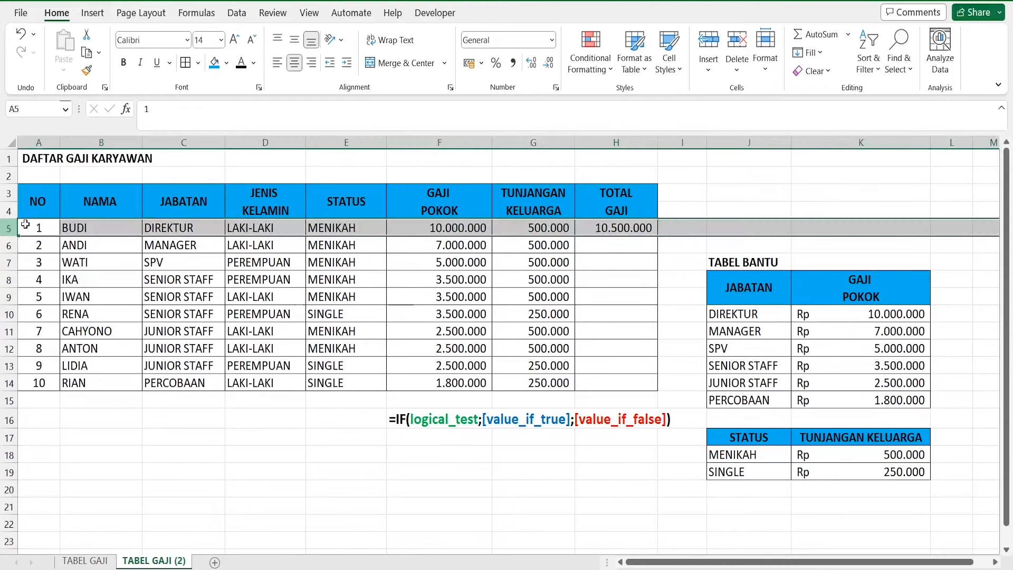
{"action": "left_click", "coordinate": [197, 230]}
{"action": "left_click", "coordinate": [378, 227]}
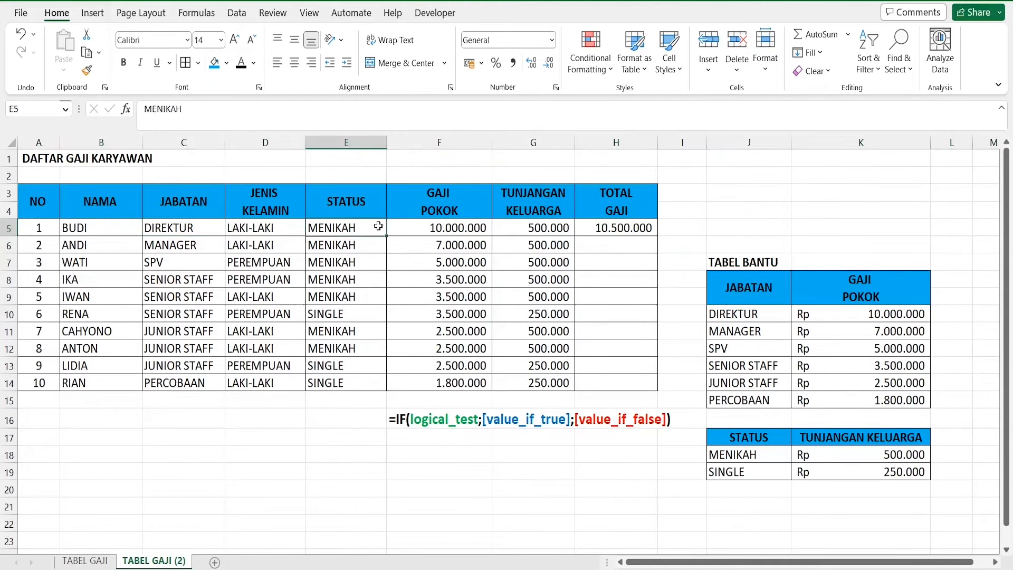
{"action": "left_click", "coordinate": [584, 226]}
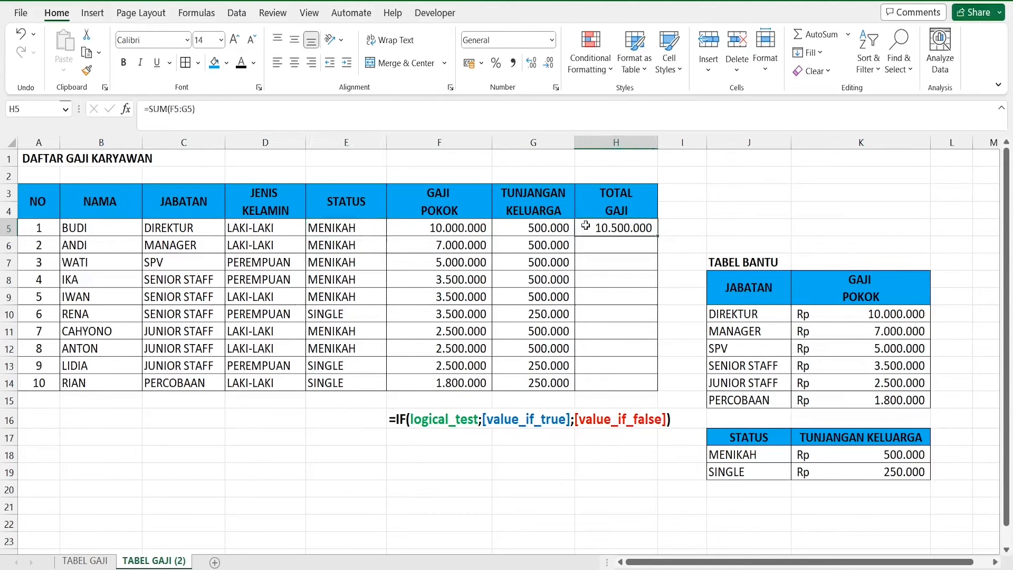
{"action": "left_click", "coordinate": [483, 231]}
{"action": "left_click", "coordinate": [511, 231]}
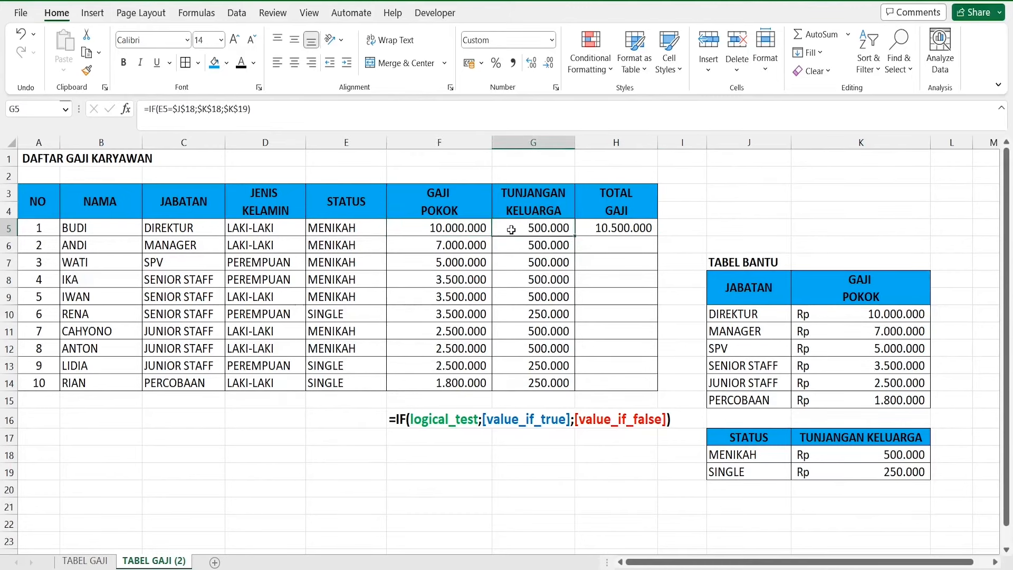
- Copy the SUM formula from H5 down the TOTAL GAJI column to H14
{"action": "left_click", "coordinate": [587, 229]}
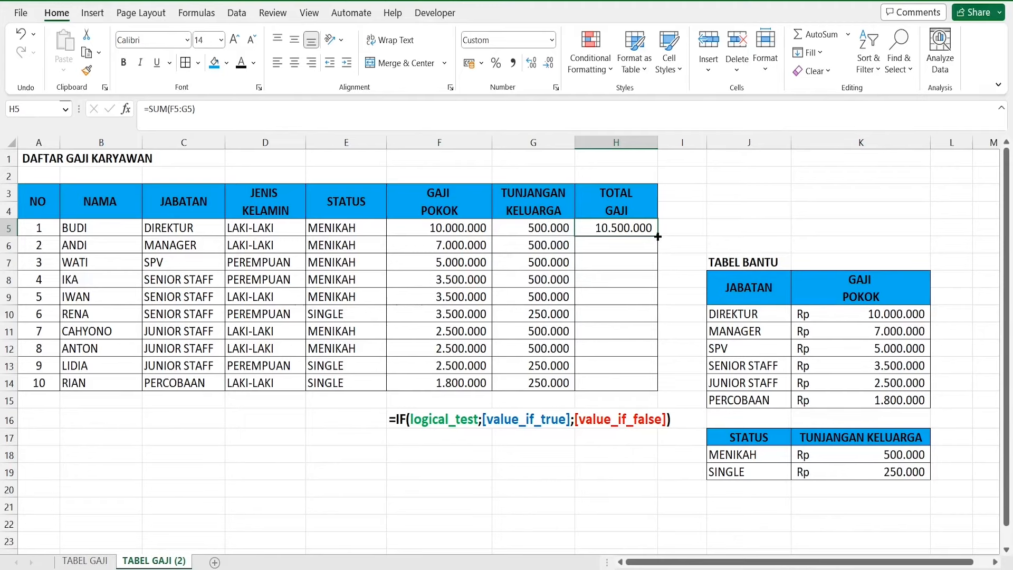
{"action": "left_click_drag", "start_coordinate": [657, 237], "coordinate": [661, 400]}
{"action": "left_click", "coordinate": [702, 227]}
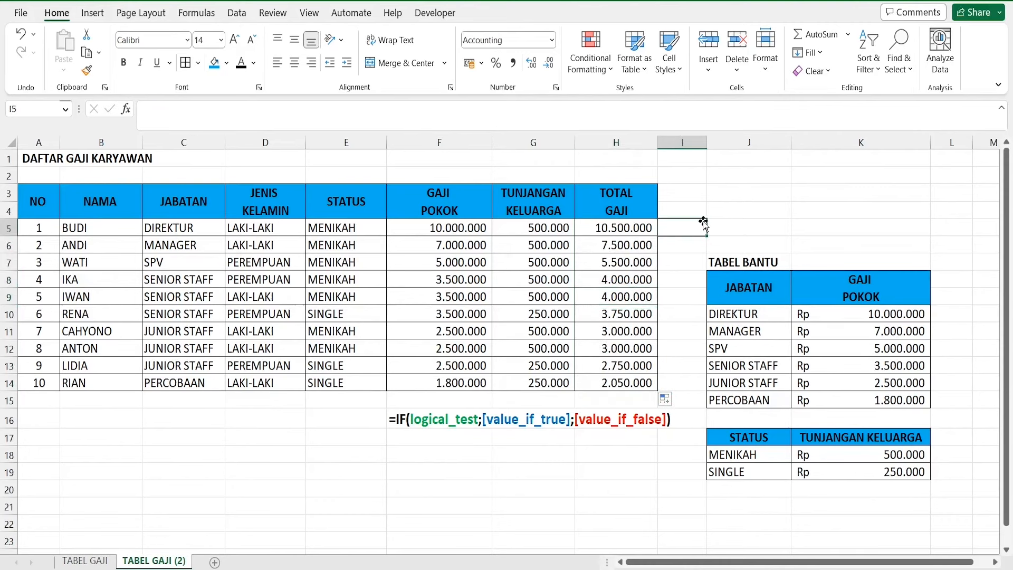